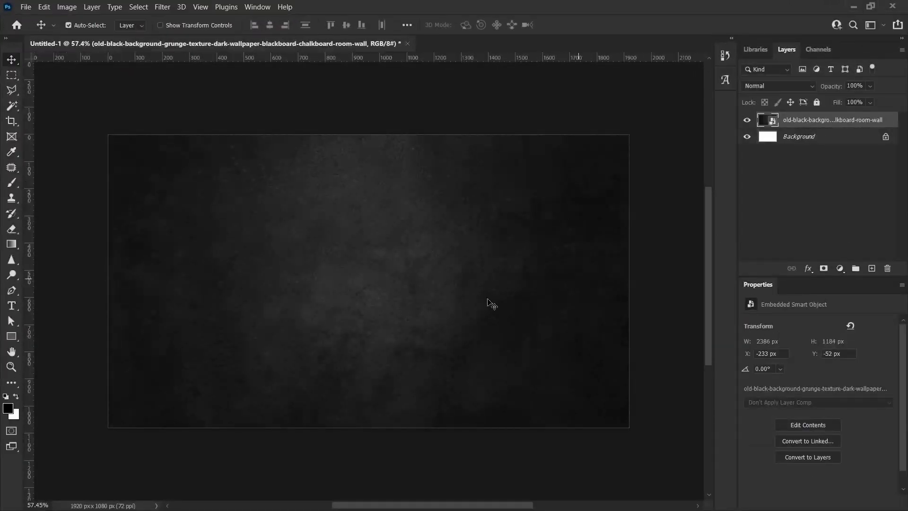
# Rename the chalkboard texture layer as background.
pyautogui.hotkey('ctrl', '0')
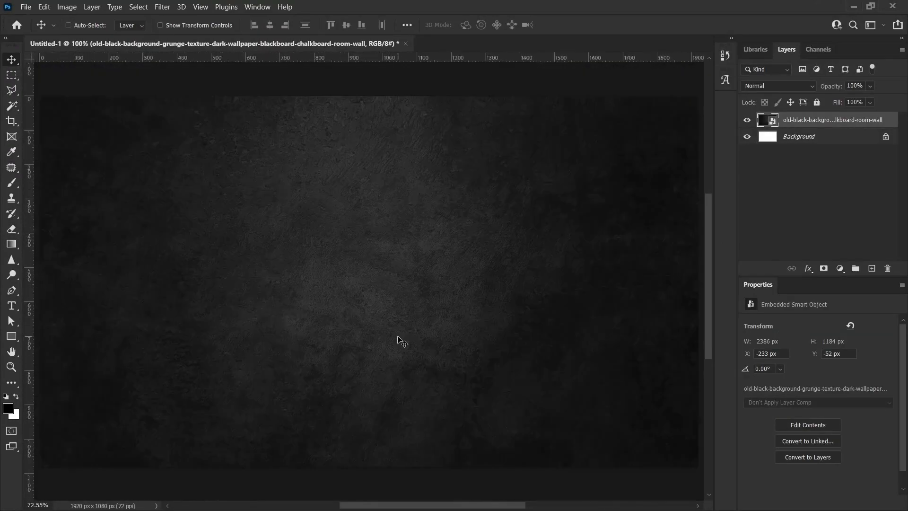
pyautogui.doubleClick(828, 120)
pyautogui.write('background')
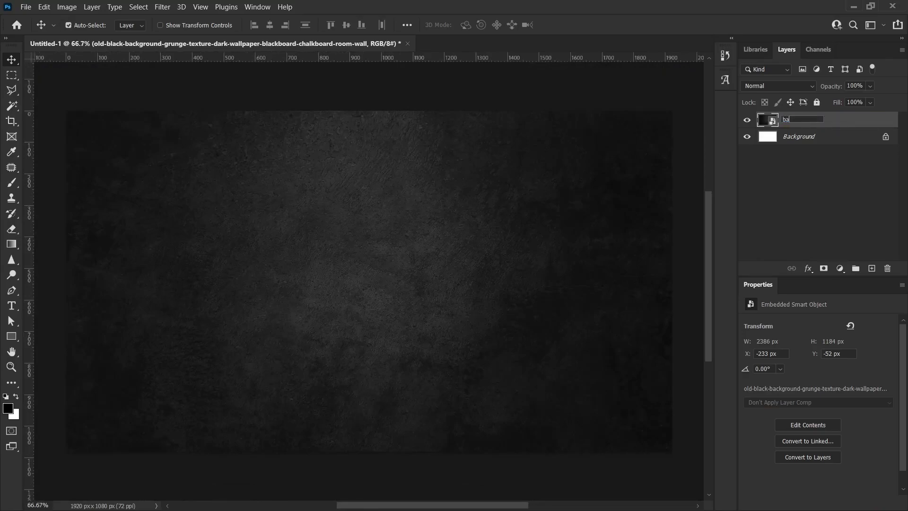
pyautogui.press('Return')
# Add the white text CUT and scale it up to about 628 pt across the middle of the canvas.
pyautogui.hotkey('ctrl', '-')
pyautogui.press('t')
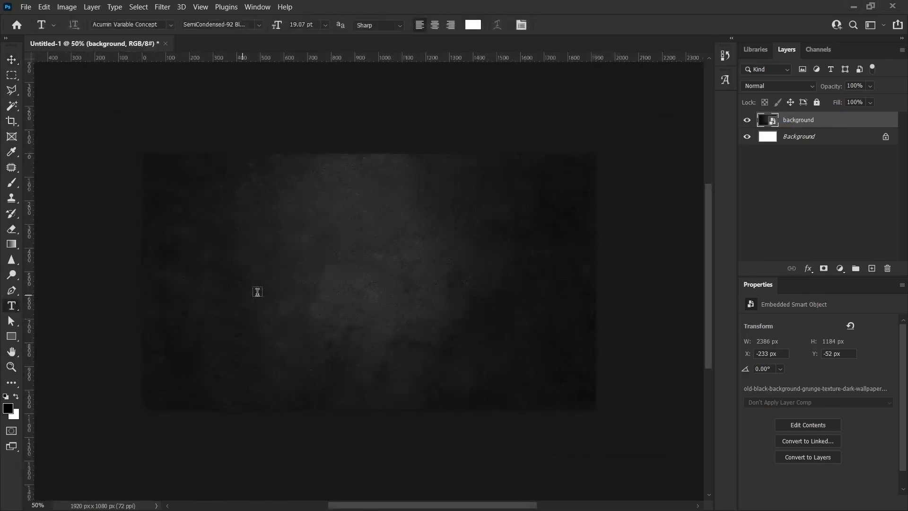
pyautogui.click(266, 290)
pyautogui.write('CUT')
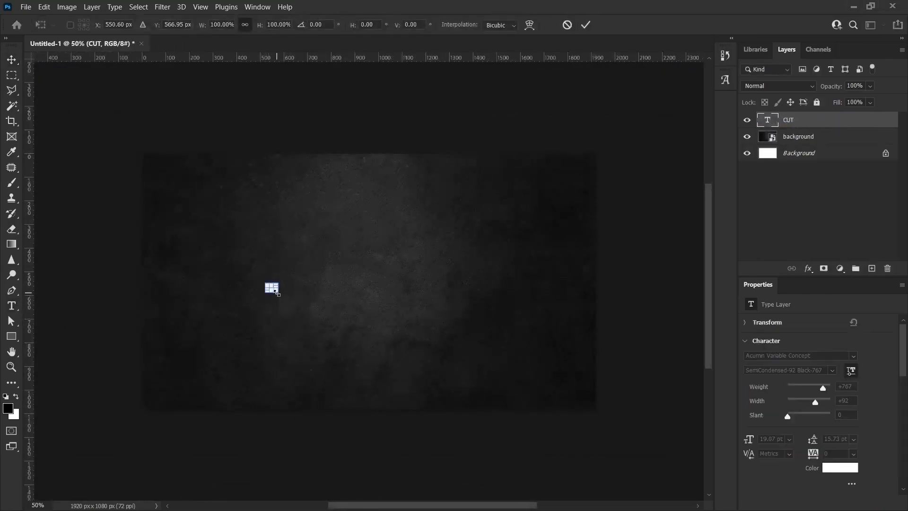
pyautogui.moveTo(283, 296); pyautogui.dragTo(544, 426)
pyautogui.hotkey('ctrl', 'Return')
# Align the CUT text to the centre of the whole canvas and clear the selection.
pyautogui.press('v')
pyautogui.hotkey('ctrl', 'a')
pyautogui.click(347, 25)
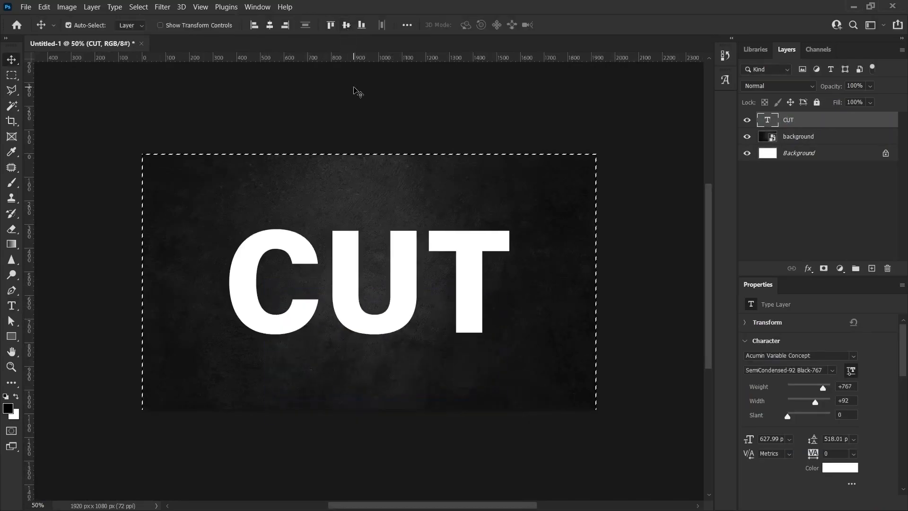
pyautogui.hotkey('ctrl', 'd')
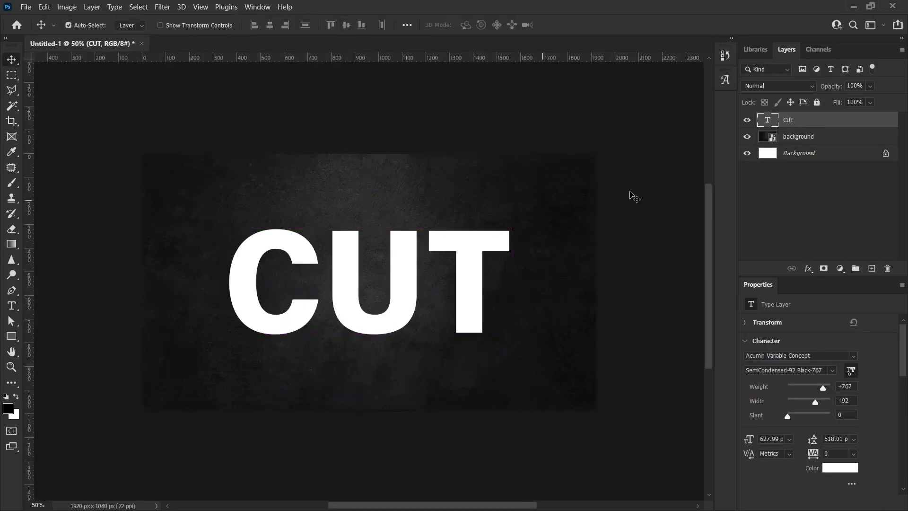
# Delete the white Background layer and lock the position of the texture layer.
pyautogui.click(762, 154)
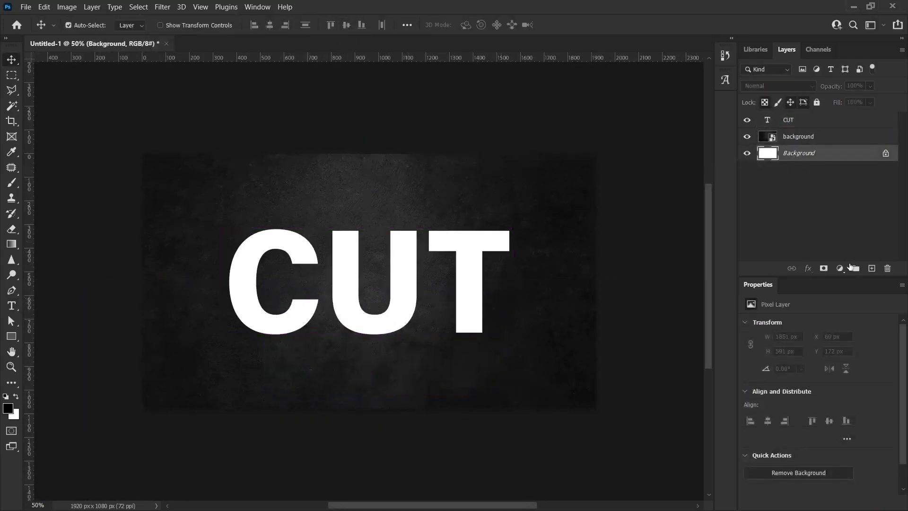
pyautogui.click(885, 268)
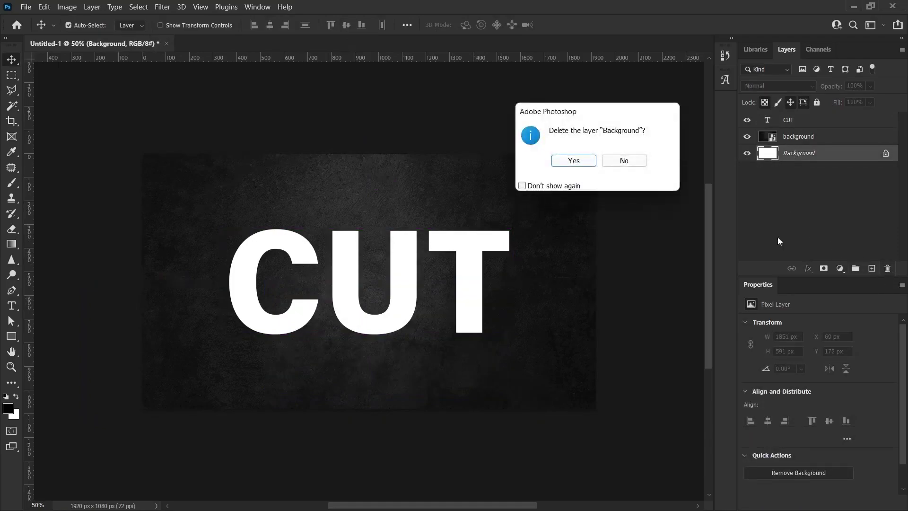
pyautogui.click(573, 161)
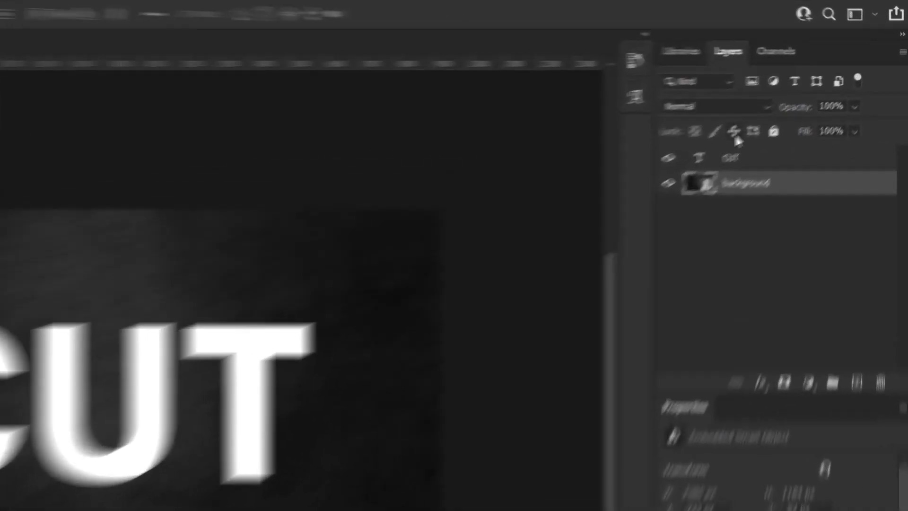
pyautogui.click(713, 142)
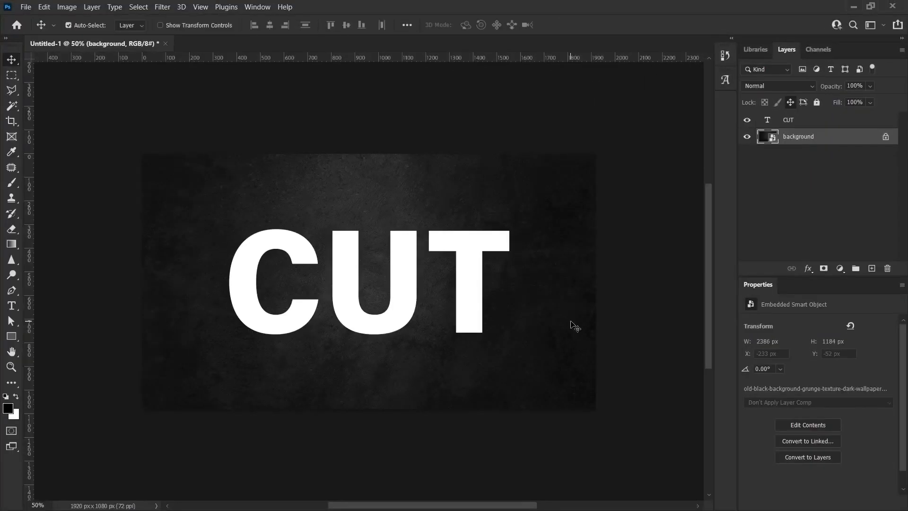
# Mask the CUT text to its upper part using a Polygonal Lasso selection with a slanted edge across the letters.
pyautogui.hotkey('alt', ']')
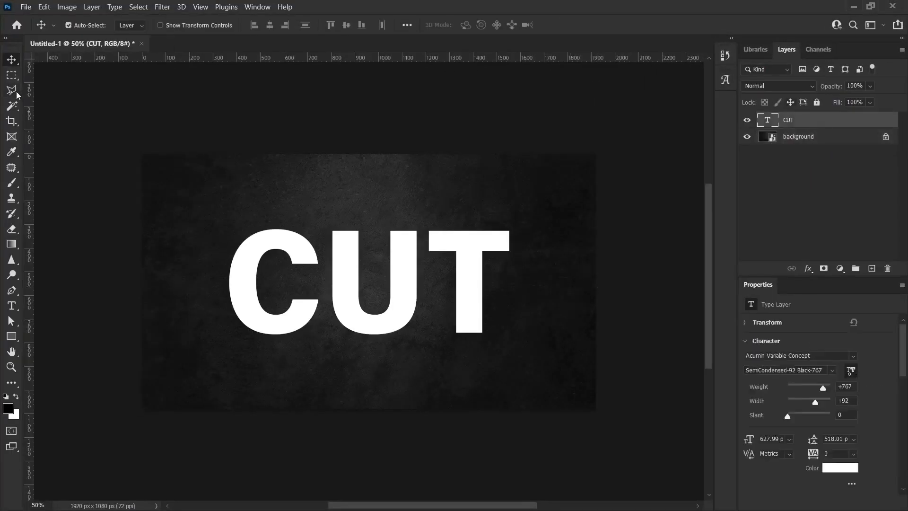
pyautogui.click(12, 90)
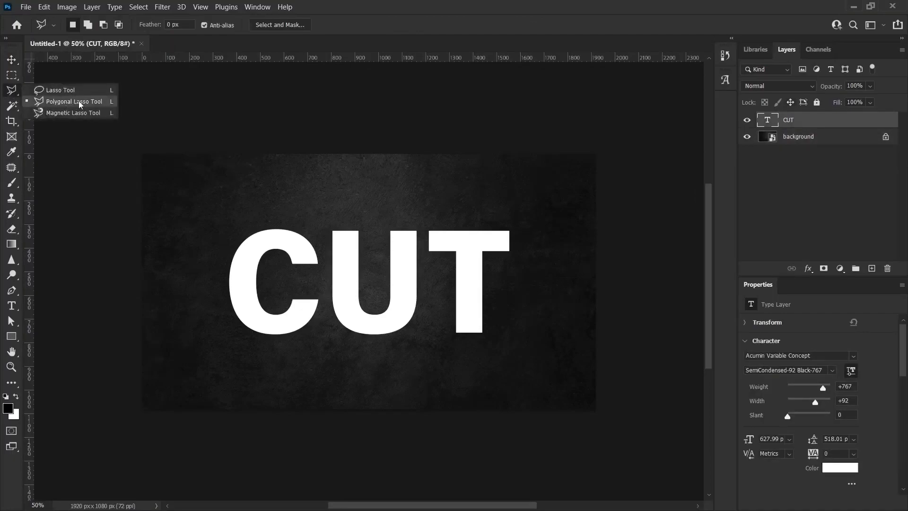
pyautogui.click(75, 102)
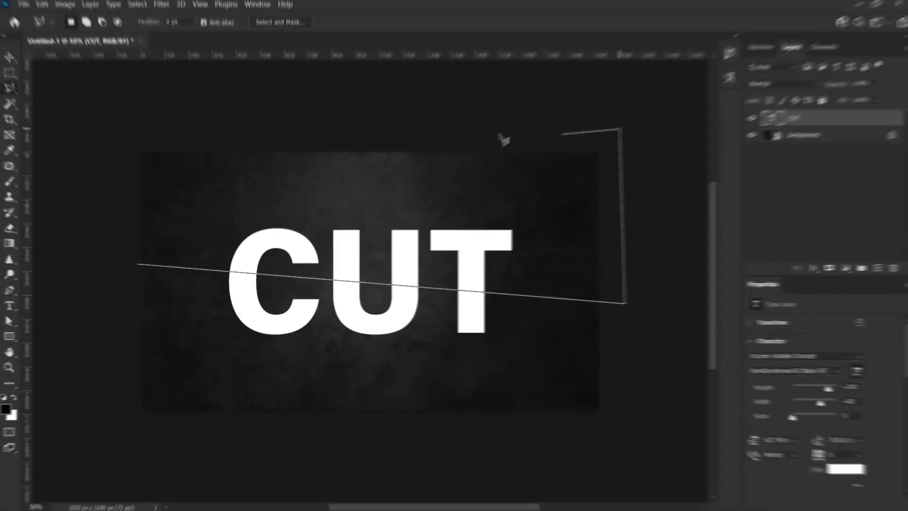
pyautogui.click(130, 140)
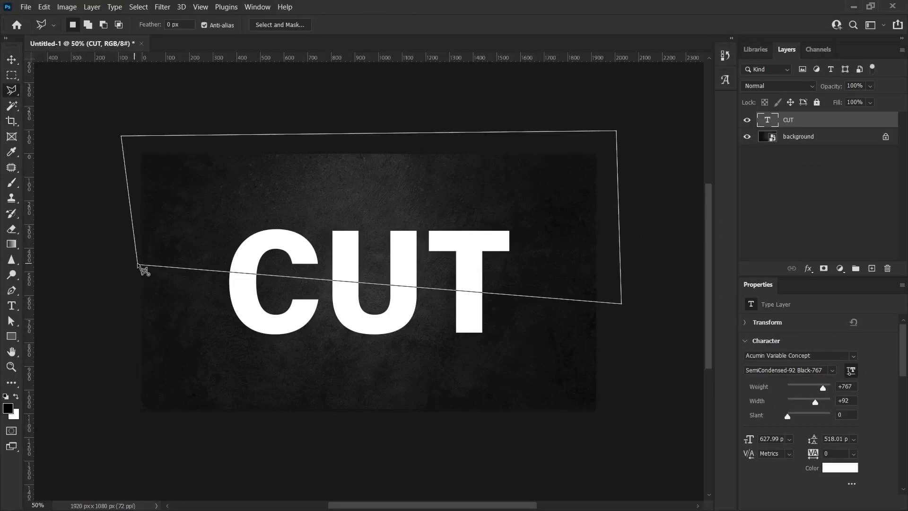
pyautogui.click(139, 265)
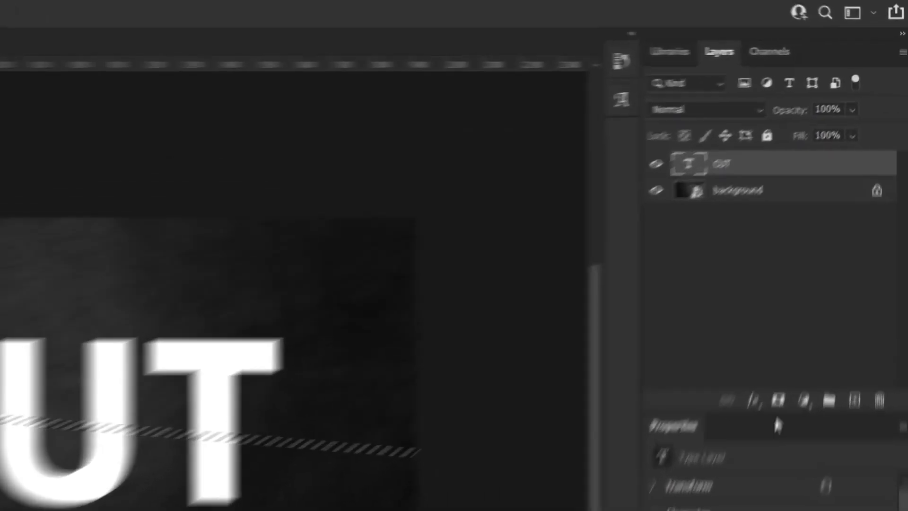
pyautogui.click(824, 269)
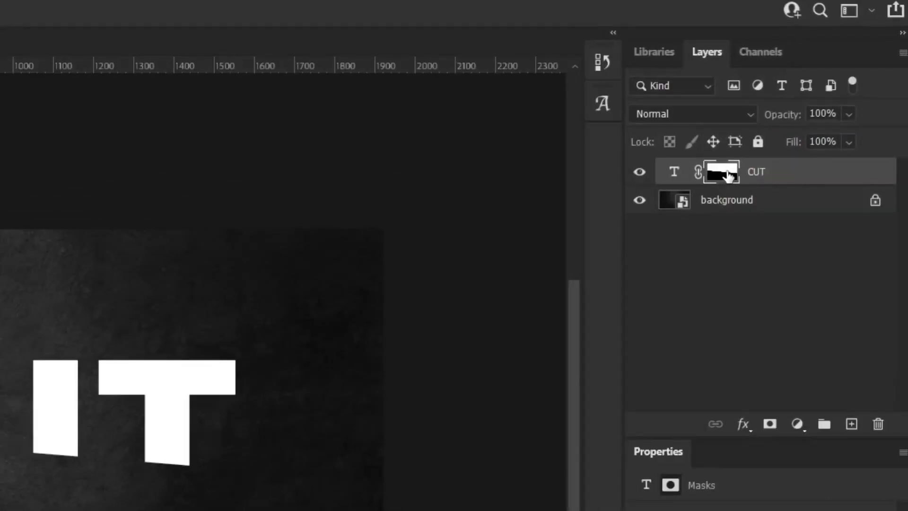
# Duplicate the masked CUT text layer and name the copy CUT 2.
pyautogui.moveTo(735, 176); pyautogui.dragTo(851, 424)
pyautogui.doubleClick(778, 171)
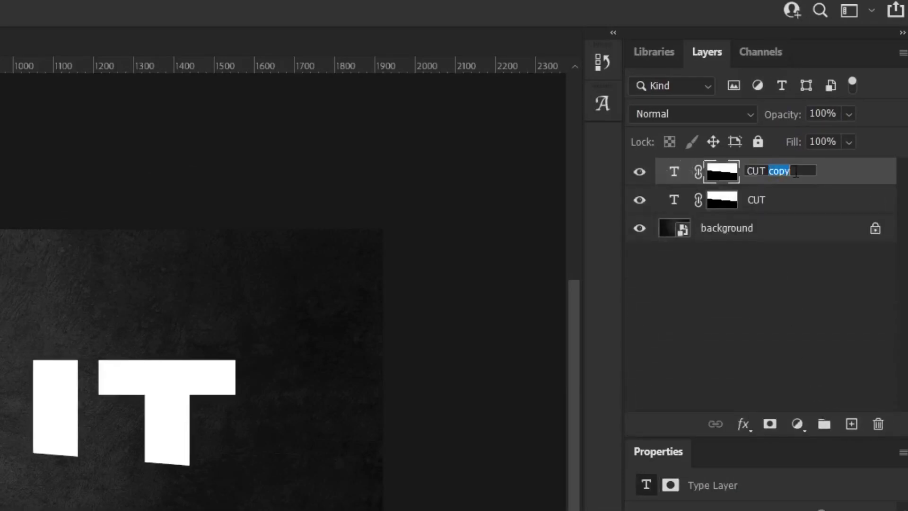
pyautogui.write('2')
pyautogui.press('Return')
# Invert the mask of the original CUT layer to show its lower part, and check both halves by toggling their visibility.
pyautogui.click(782, 201)
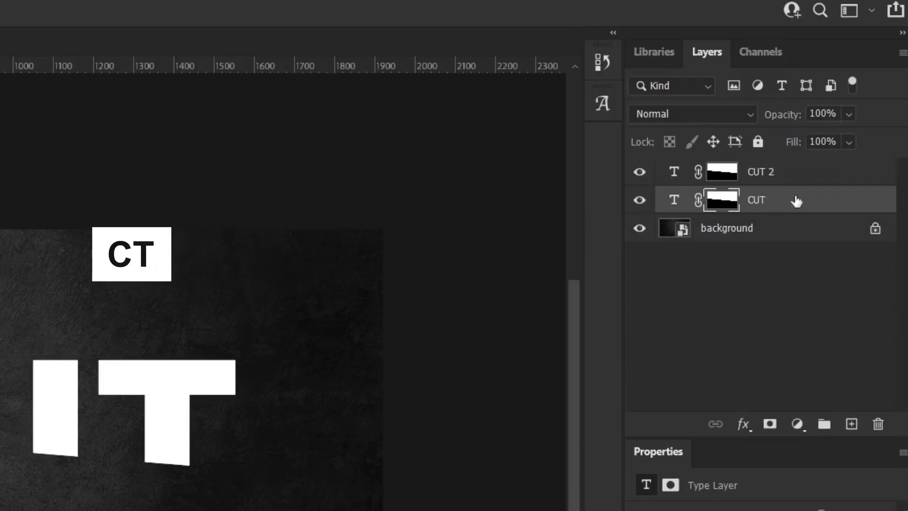
pyautogui.click(723, 205)
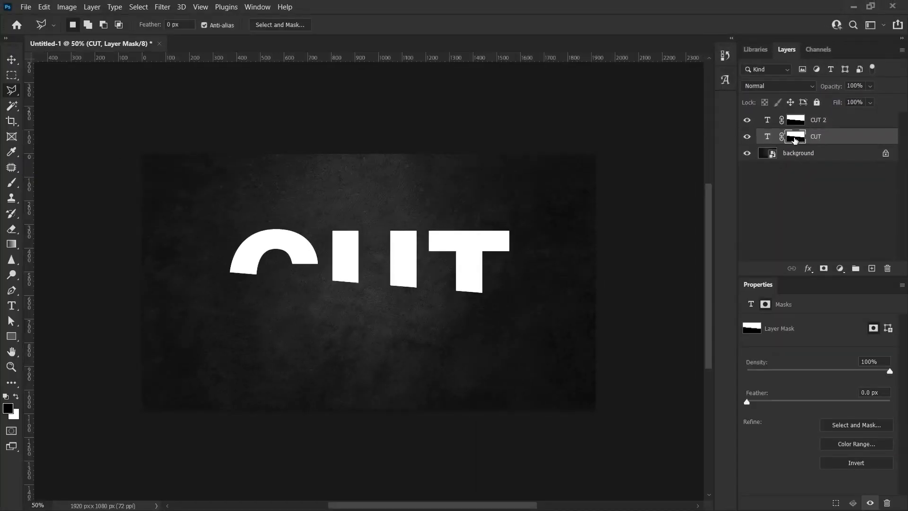
pyautogui.hotkey('ctrl', 'i')
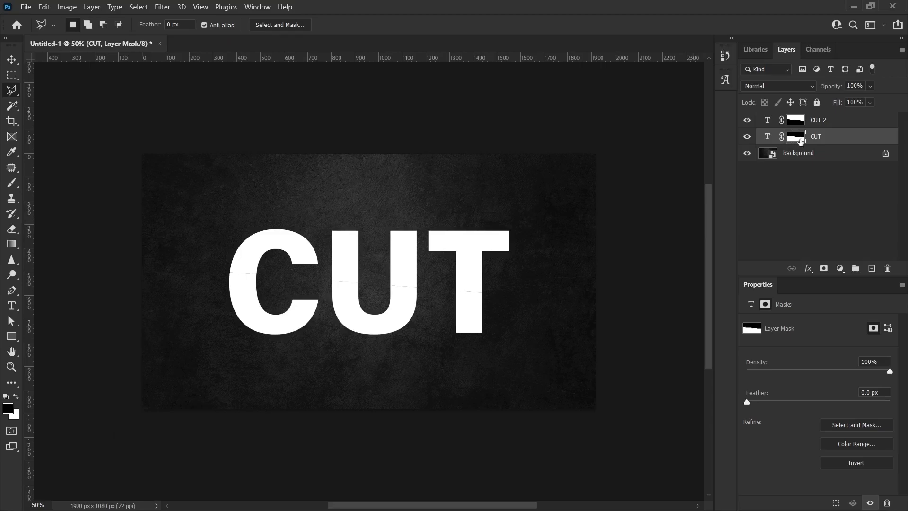
pyautogui.press('v')
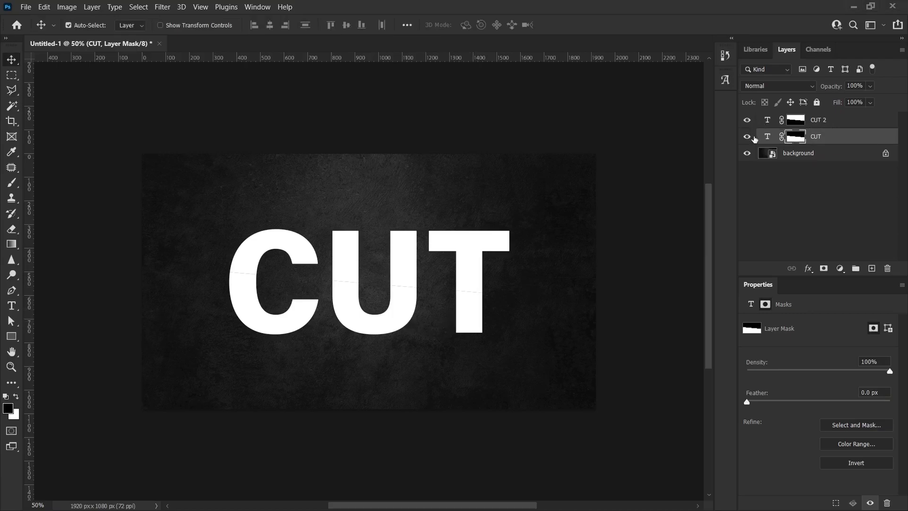
pyautogui.click(747, 120)
pyautogui.click(747, 119)
pyautogui.click(747, 137)
pyautogui.click(747, 137)
# Rotate the upper half of the text on CUT 2 slightly to open a gap along the cut.
pyautogui.click(314, 258)
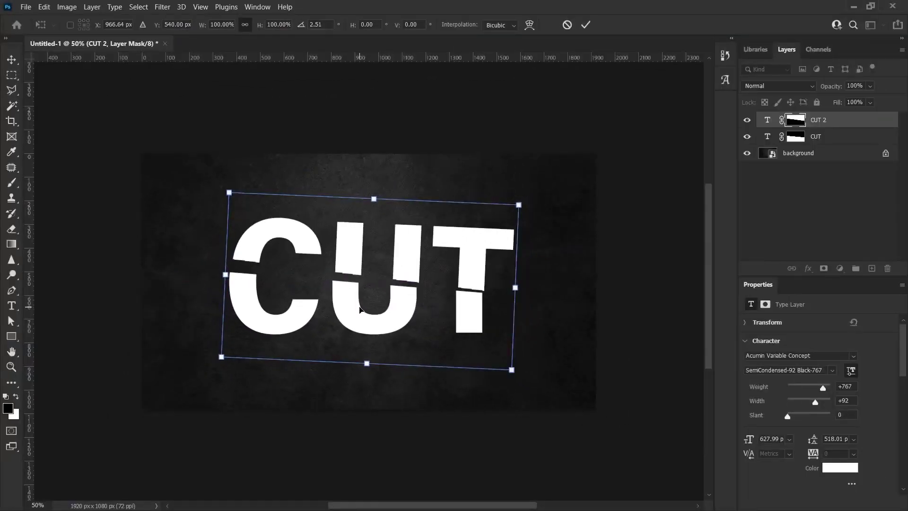
pyautogui.press('Escape')
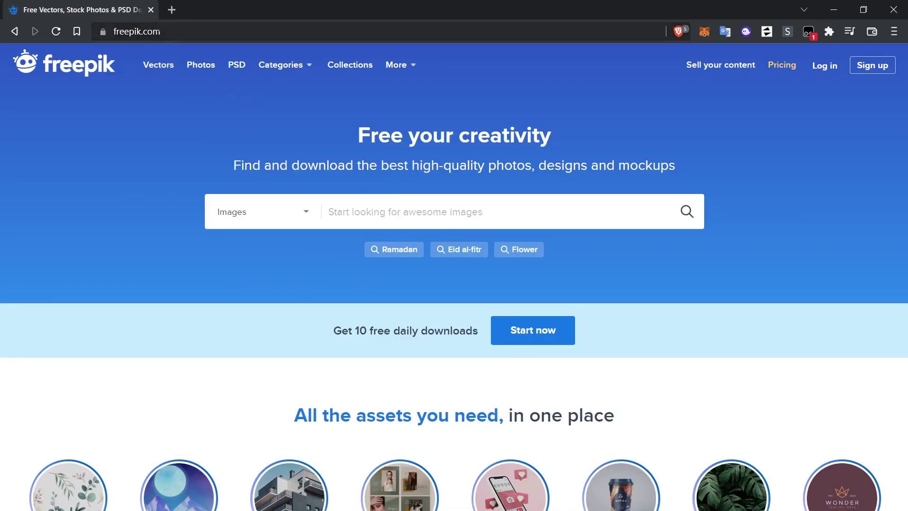
# Switch to Freepik in the browser and search the images for "paper torn".
pyautogui.click(377, 211)
pyautogui.hotkey('ctrl', 'v')
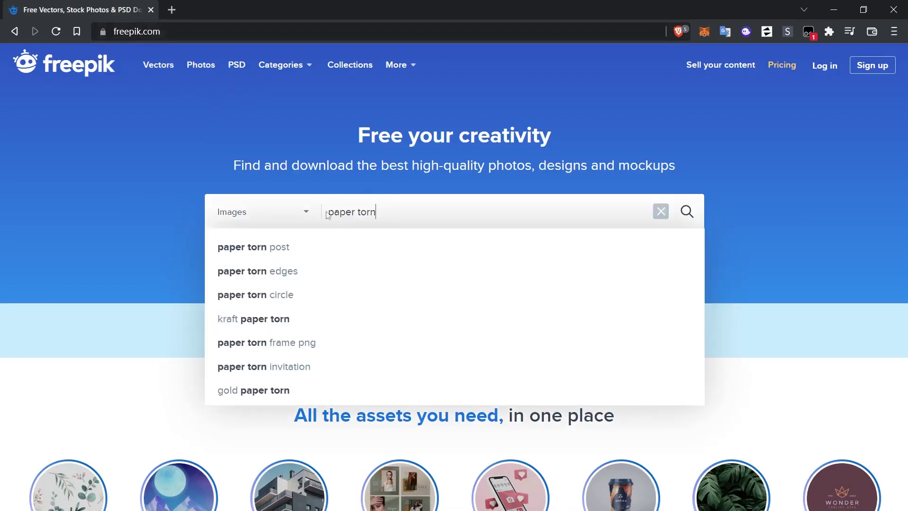
pyautogui.press('Return')
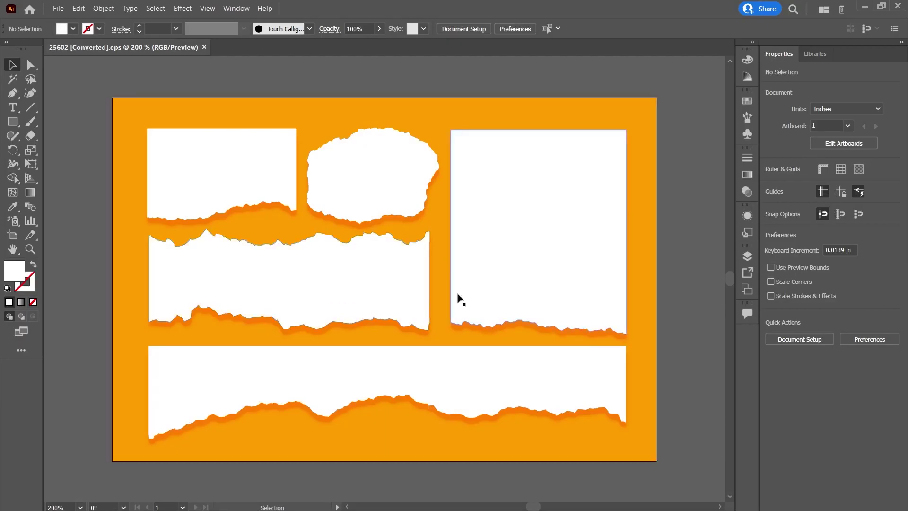
# In Illustrator, ungroup the torn-paper artwork and move the middle strip with two torn edges off the artboard.
pyautogui.hotkey('ctrl', 'y')
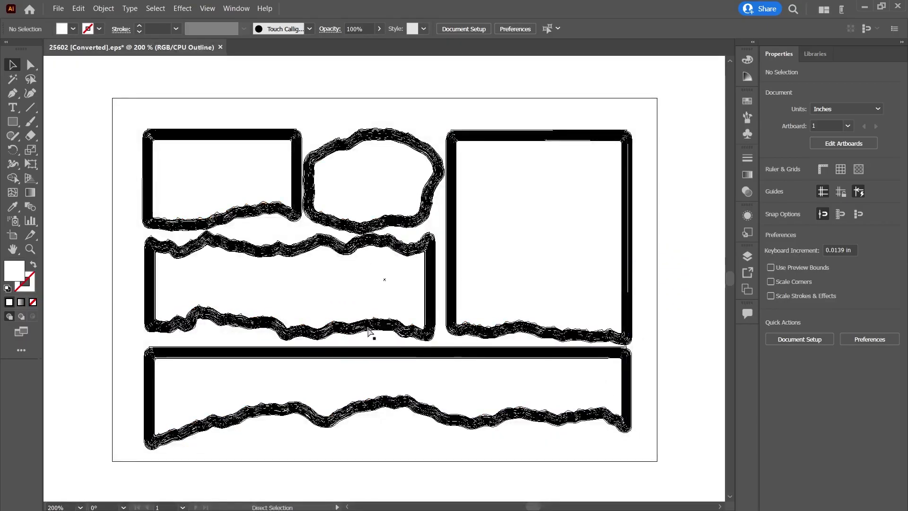
pyautogui.hotkey('ctrl', 'y')
pyautogui.rightClick(303, 290)
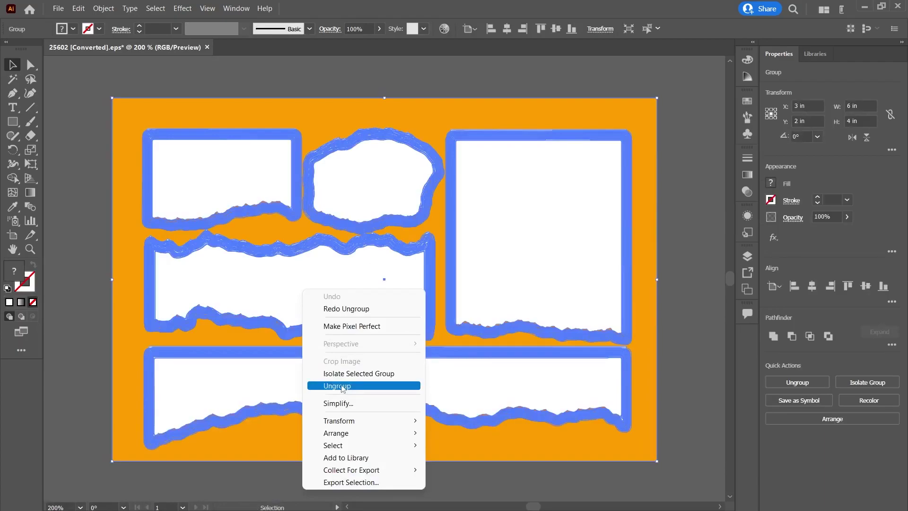
pyautogui.click(347, 387)
pyautogui.click(110, 328)
pyautogui.click(207, 304)
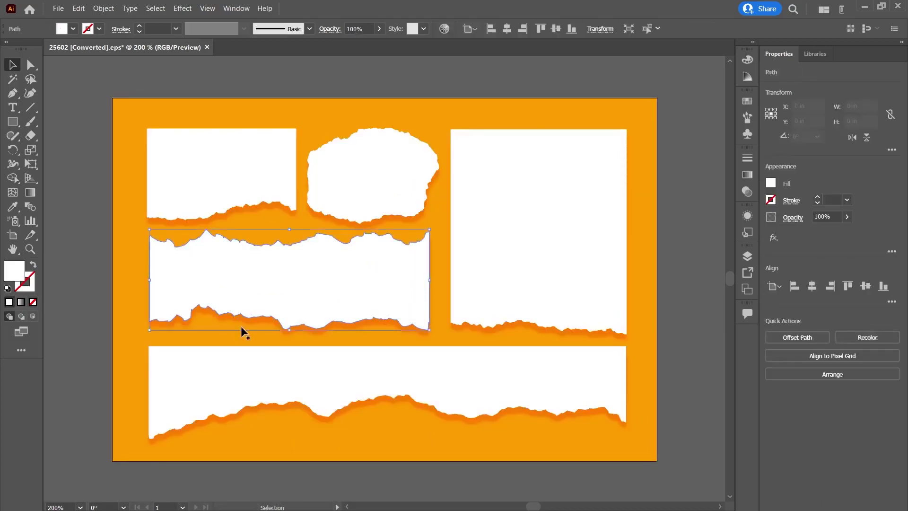
pyautogui.moveTo(289, 305); pyautogui.dragTo(454, 305)
# Draw a rectangle about 3.67 in wide over the upper part of the torn strip and select both shapes.
pyautogui.press('m')
pyautogui.moveTo(220, 205); pyautogui.dragTo(551, 293)
pyautogui.press('v')
pyautogui.moveTo(541, 339); pyautogui.dragTo(452, 264)
# Split the rectangle and torn strip with Pathfinder Divide and ungroup the resulting pieces.
pyautogui.hotkey('ctrl', 'shift', 'F9')
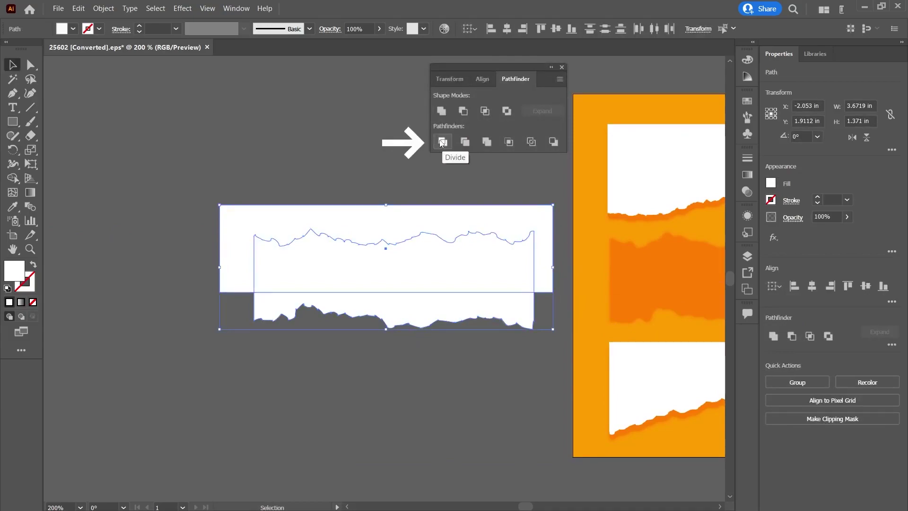
pyautogui.click(443, 144)
pyautogui.rightClick(434, 250)
pyautogui.click(468, 348)
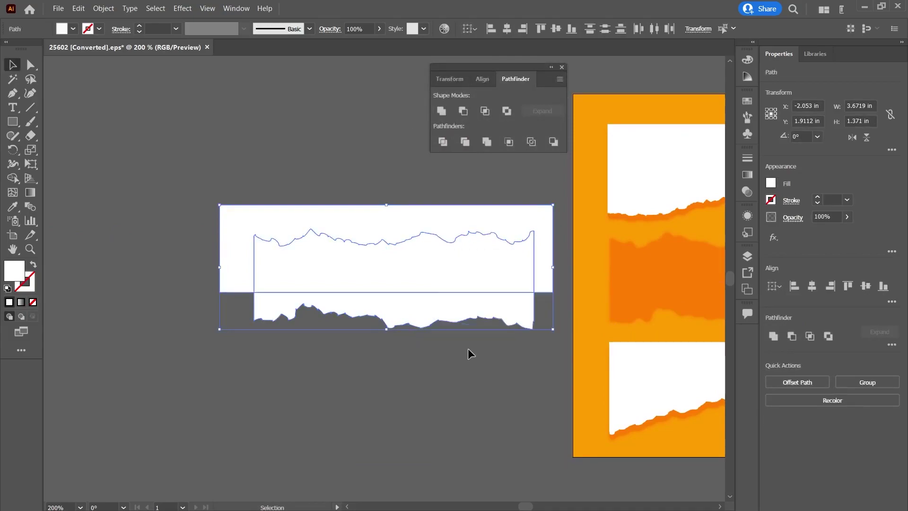
# Delete the divided upper pieces, keeping only the strip with the lower torn edge.
pyautogui.click(267, 202)
pyautogui.click(268, 205)
pyautogui.press('Delete')
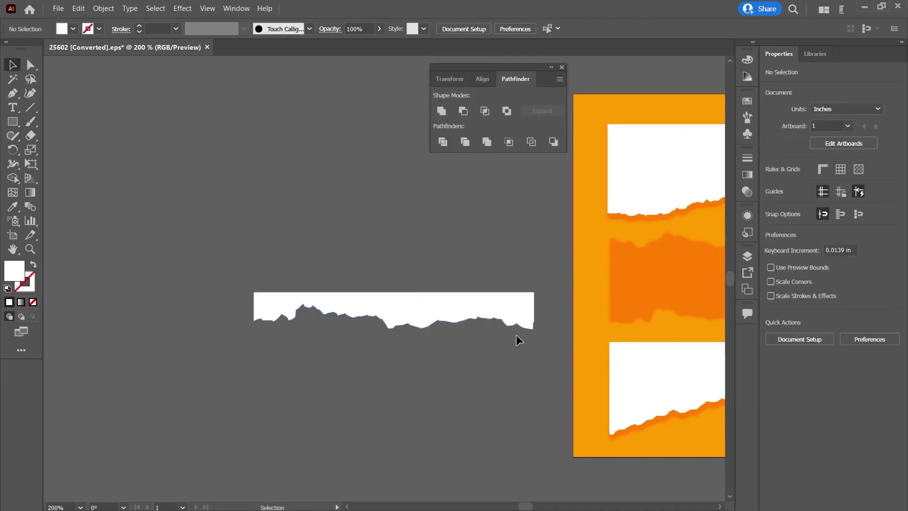
# Copy the torn-edge strip and paste it into the Photoshop document as a smart object.
pyautogui.click(442, 316)
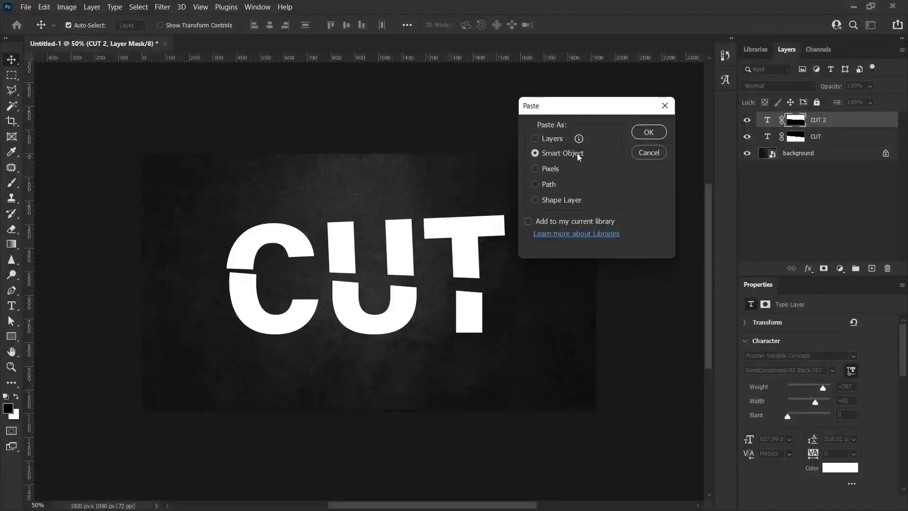
pyautogui.click(655, 135)
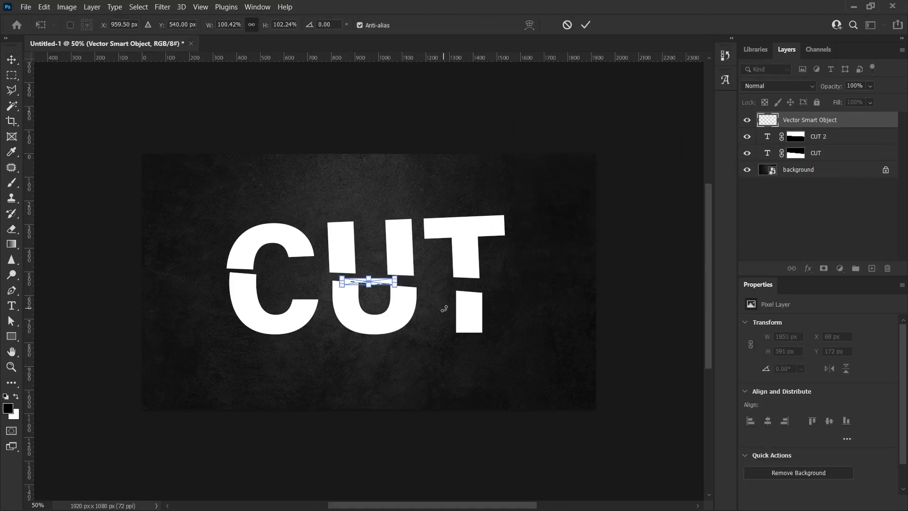
# Stretch and flatten the torn strip to about 1115 px wide across the cut, rotated 1.14°, and commit the transform.
pyautogui.moveTo(395, 285); pyautogui.dragTo(497, 265)
pyautogui.moveTo(303, 267); pyautogui.dragTo(220, 258)
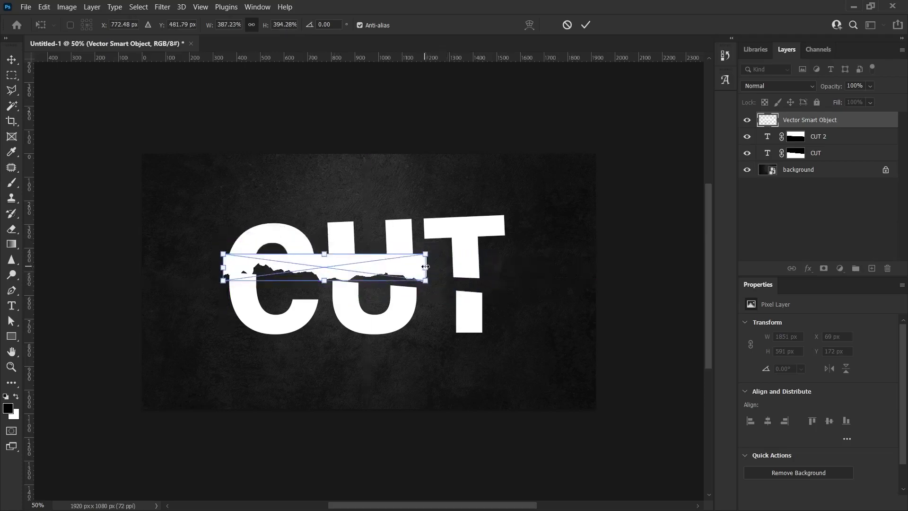
pyautogui.moveTo(425, 267); pyautogui.dragTo(486, 267)
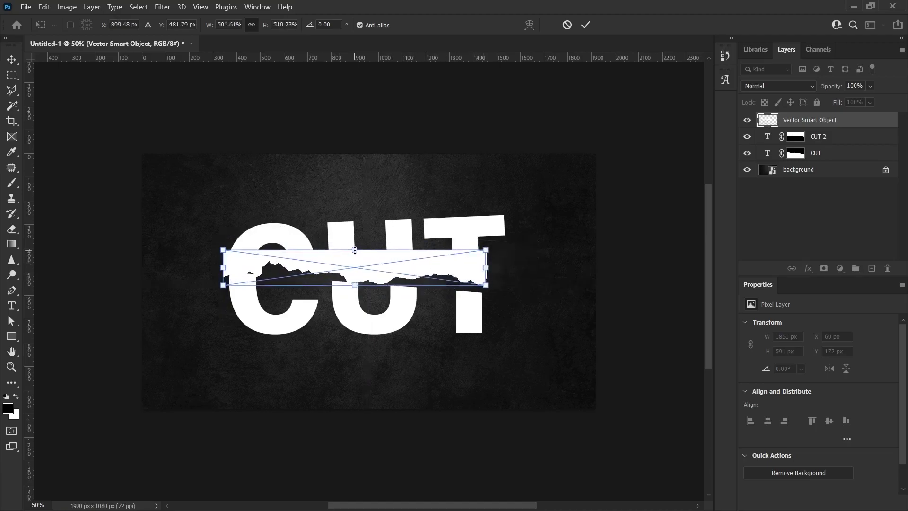
pyautogui.moveTo(354, 250); pyautogui.dragTo(391, 273)
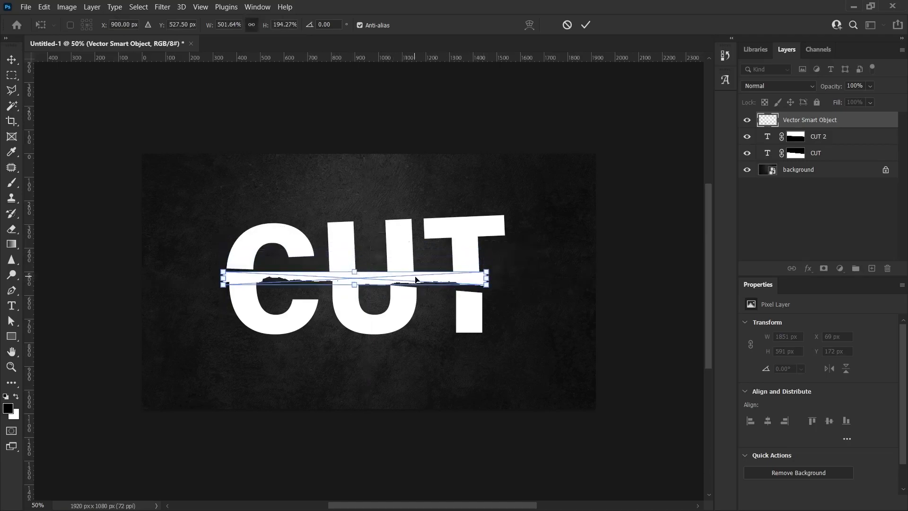
pyautogui.press('Return')
pyautogui.hotkey('ctrl', '1')
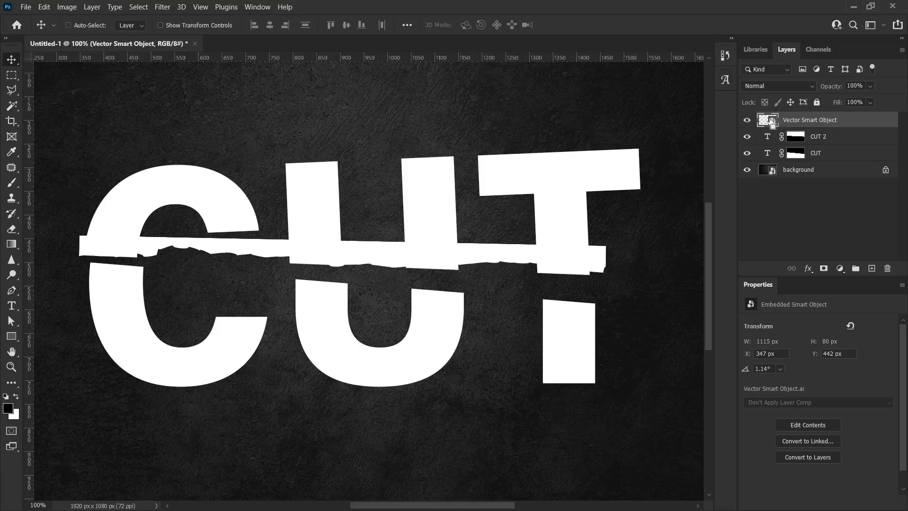
# Rename the torn strip's smart object layer as paper-torn.
pyautogui.press('ctrl')
pyautogui.doubleClick(800, 120)
pyautogui.write('paper-torn')
pyautogui.press('Return')
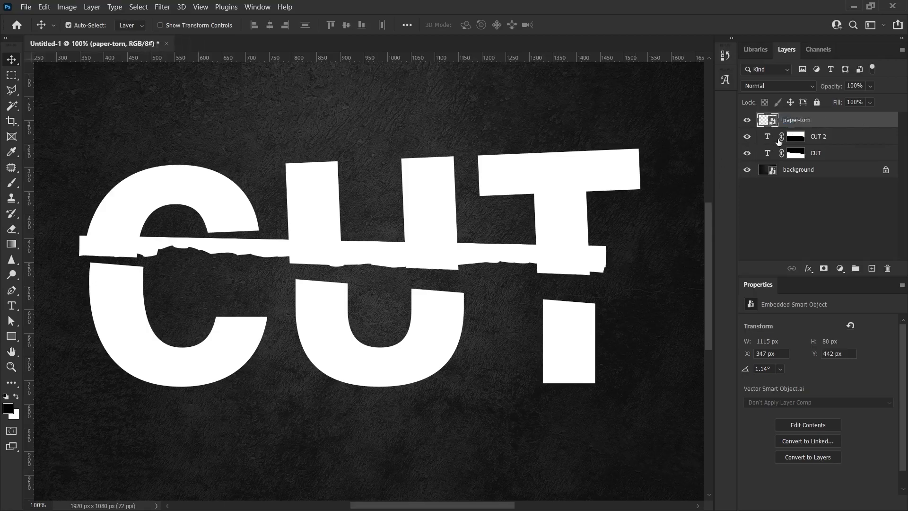
# Load the paper-torn layer's outline as a selection and invert it.
pyautogui.keyDown('ctrl'); pyautogui.click(767, 121); pyautogui.keyUp('ctrl')
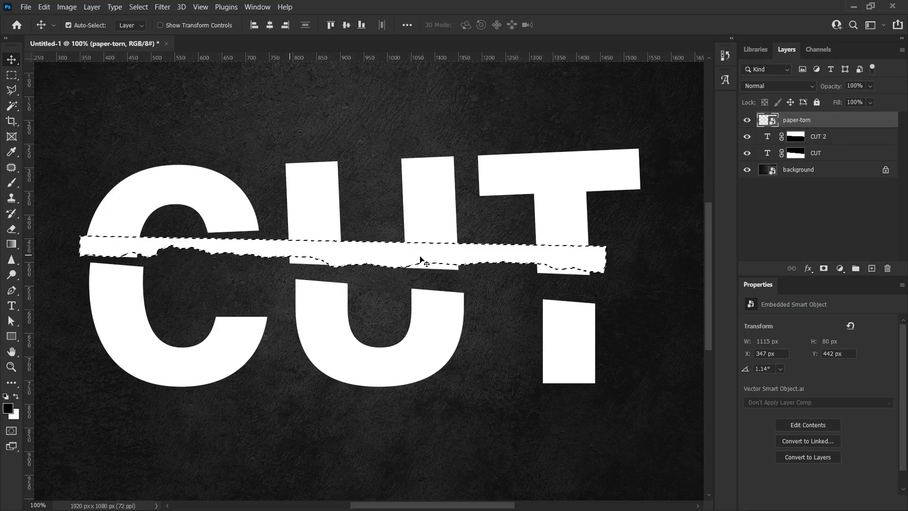
pyautogui.hotkey('ctrl', 'shift')
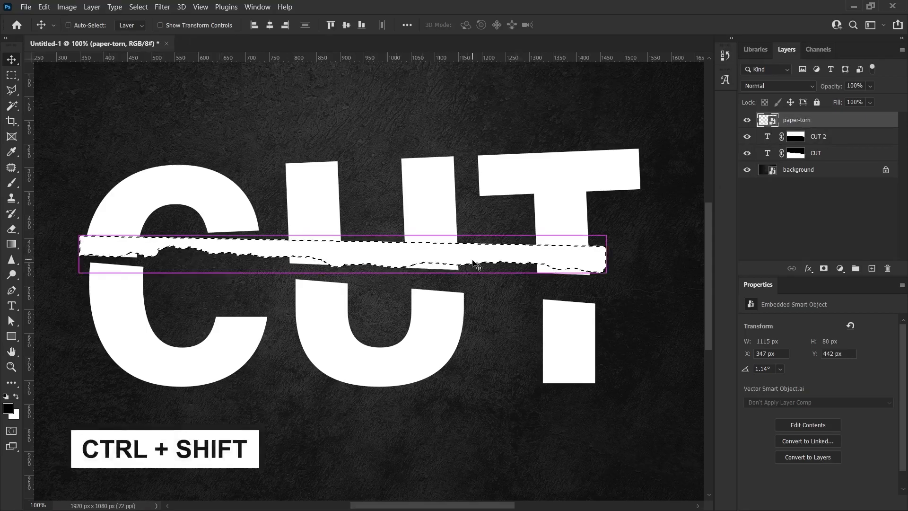
pyautogui.hotkey('ctrl', 'shift', 'i')
pyautogui.hotkey('ctrl', 's')
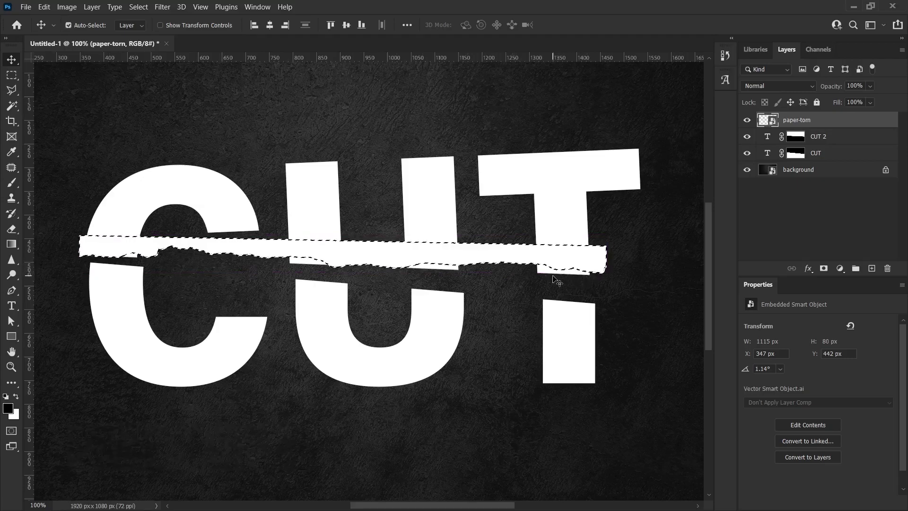
# Target the CUT 2 layer mask and set up a 21 px brush at 100% opacity.
pyautogui.click(13, 186)
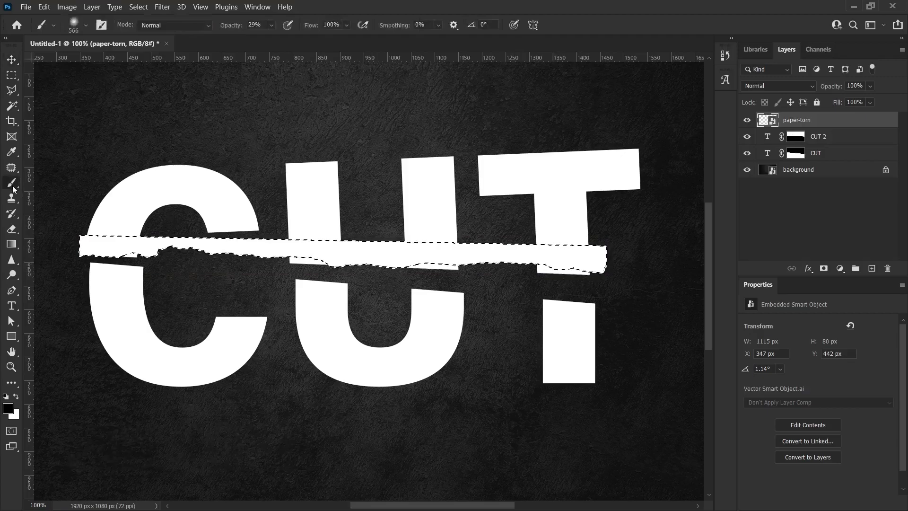
pyautogui.click(799, 138)
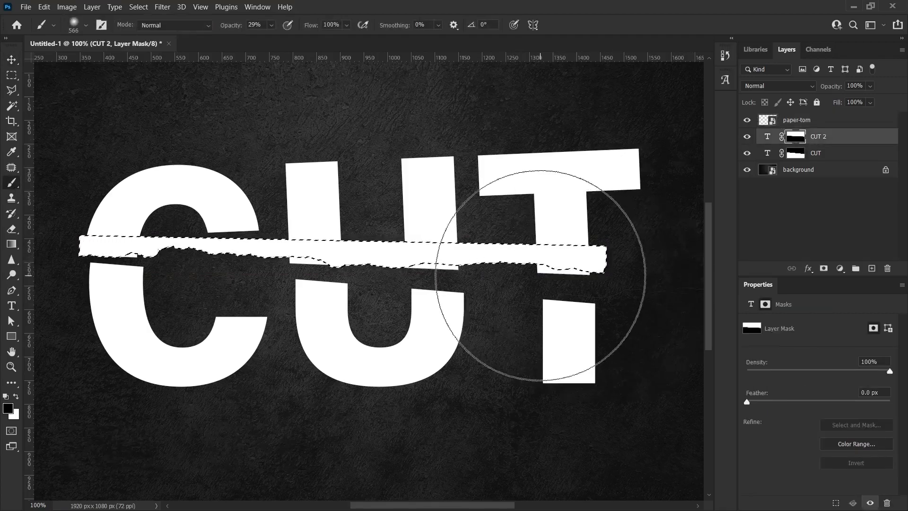
pyautogui.rightClick(598, 291)
pyautogui.moveTo(613, 301); pyautogui.dragTo(606, 304)
pyautogui.click(541, 270)
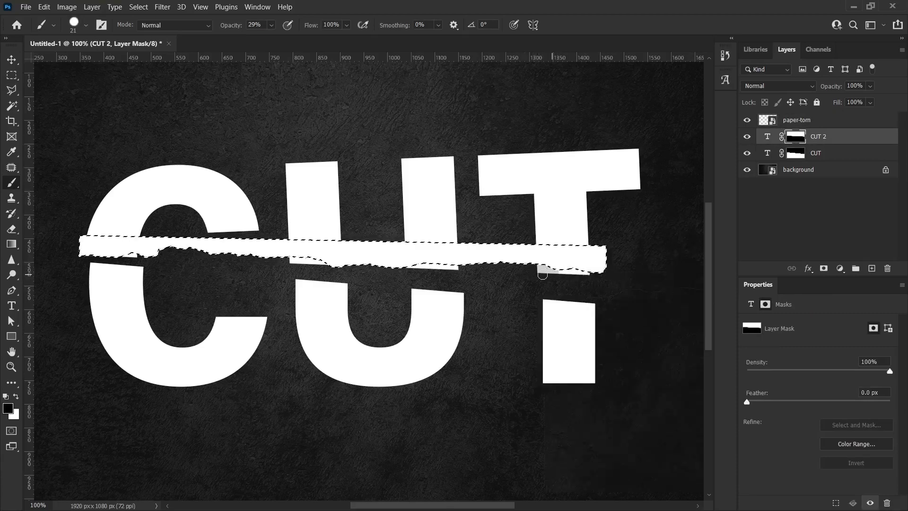
pyautogui.click(272, 25)
pyautogui.moveTo(278, 44); pyautogui.dragTo(316, 42)
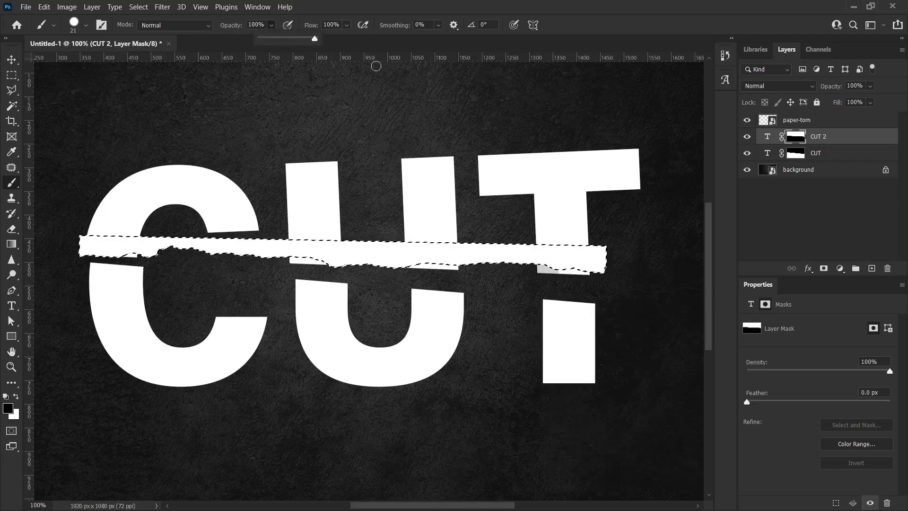
# Paint black on the CUT 2 mask below the strip's torn edge across the upper letter halves, and deselect.
pyautogui.click(537, 268)
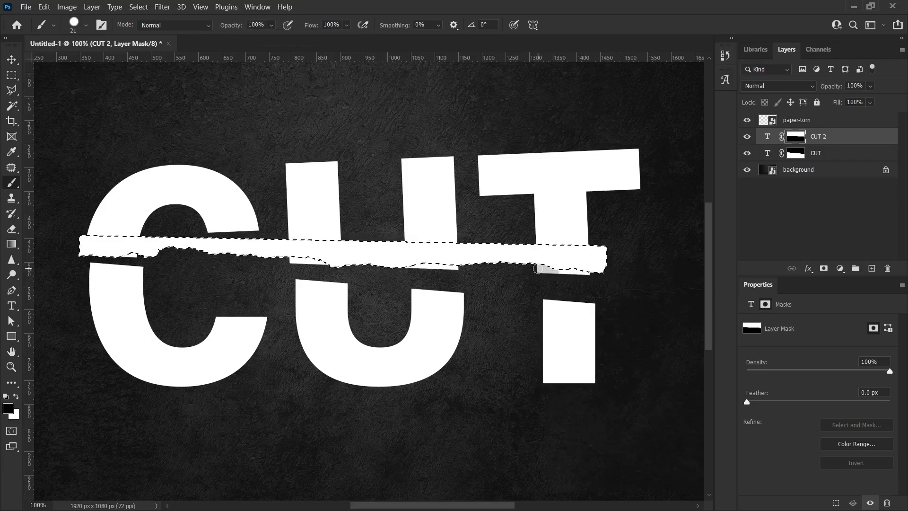
pyautogui.moveTo(531, 268)
pyautogui.mouseDown()
pyautogui.moveTo(588, 274)
pyautogui.moveTo(565, 263)
pyautogui.mouseUp()
pyautogui.moveTo(487, 270); pyautogui.dragTo(461, 269)
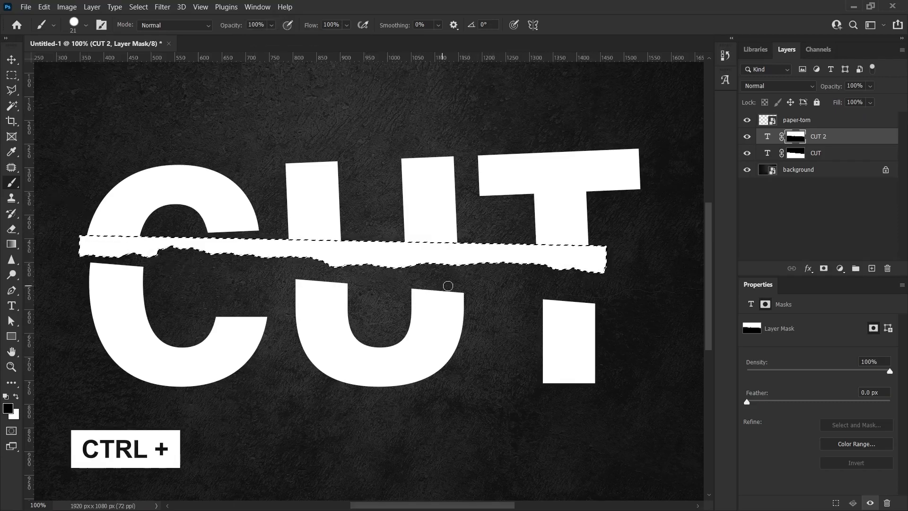
pyautogui.hotkey('ctrl', 'd')
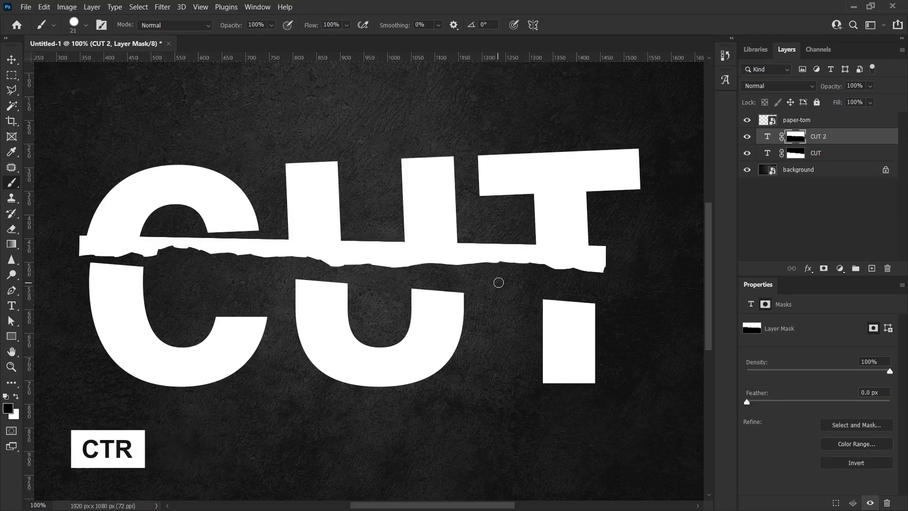
# Select the paper-torn layer and hide it.
pyautogui.press('v')
pyautogui.click(799, 121)
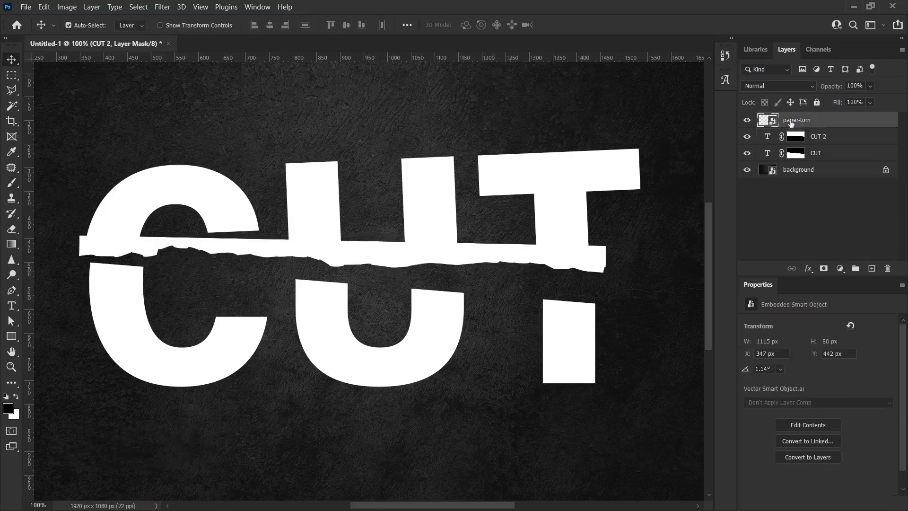
pyautogui.click(747, 121)
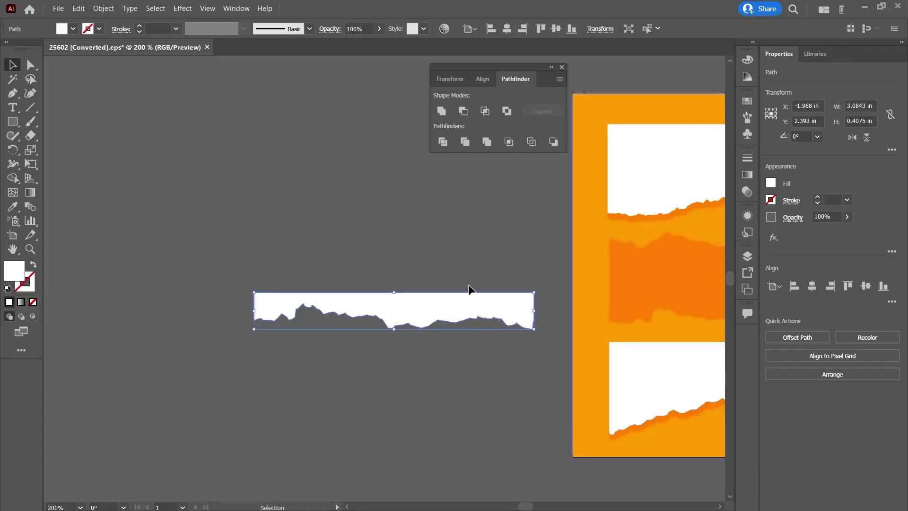
# Switch to Illustrator, undo back to the whole torn strip, and draw a rectangle over its lower part.
pyautogui.hotkey('ctrl', 'v')
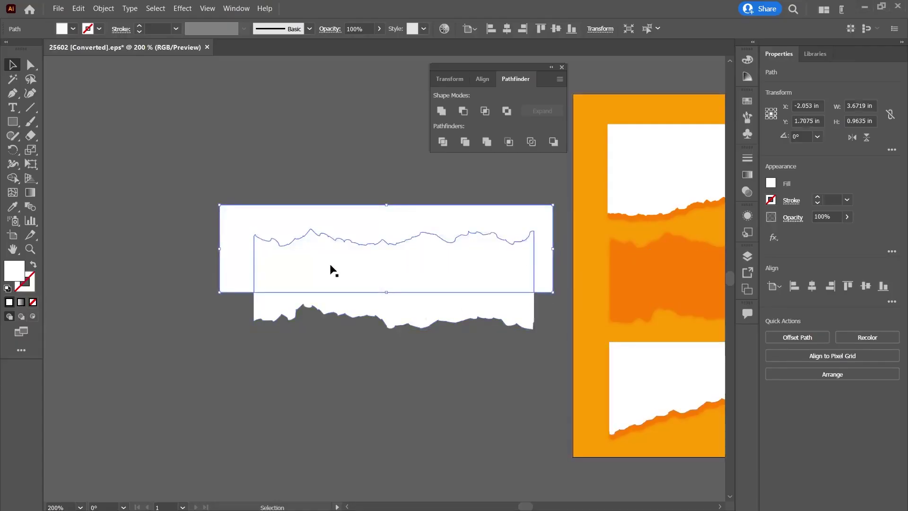
pyautogui.click(192, 280)
pyautogui.hotkey('ctrl', 'z')
pyautogui.click(189, 258)
pyautogui.hotkey('ctrl', 'v')
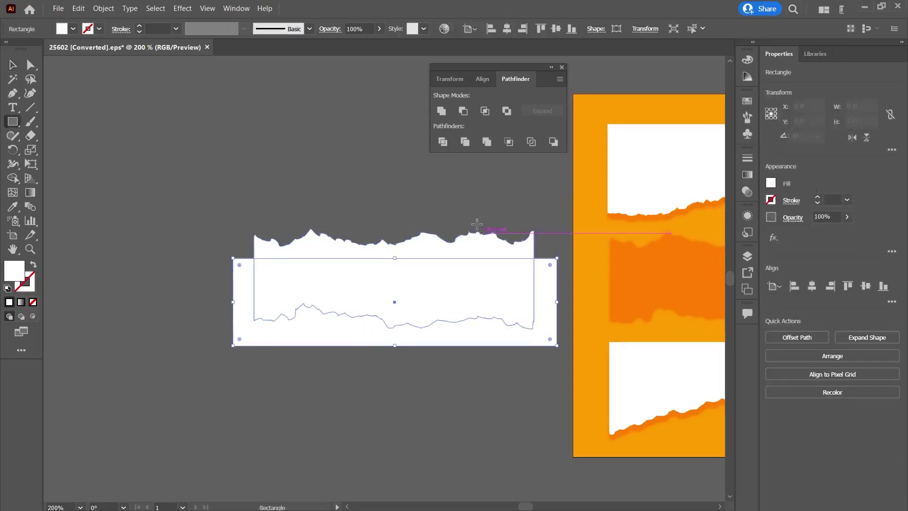
# Divide the rectangle and torn strip, ungroup the pieces, and move the piece with the upper torn edge clear.
pyautogui.click(291, 234)
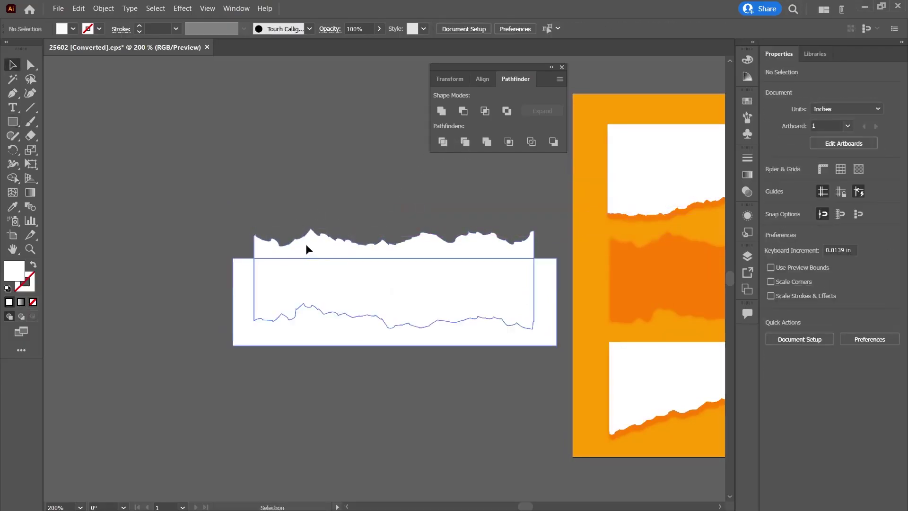
pyautogui.rightClick(308, 247)
pyautogui.click(365, 339)
pyautogui.moveTo(322, 227); pyautogui.dragTo(316, 205)
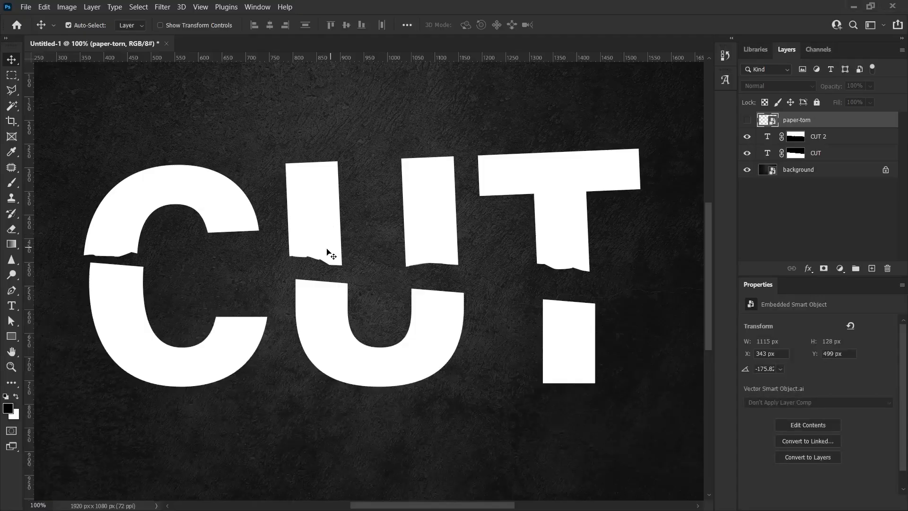
# Paste the upper torn-edge strip into Photoshop as a smart object along the lower letters at 4.77°, and delete the old paper-torn layer.
pyautogui.hotkey('ctrl', 'v')
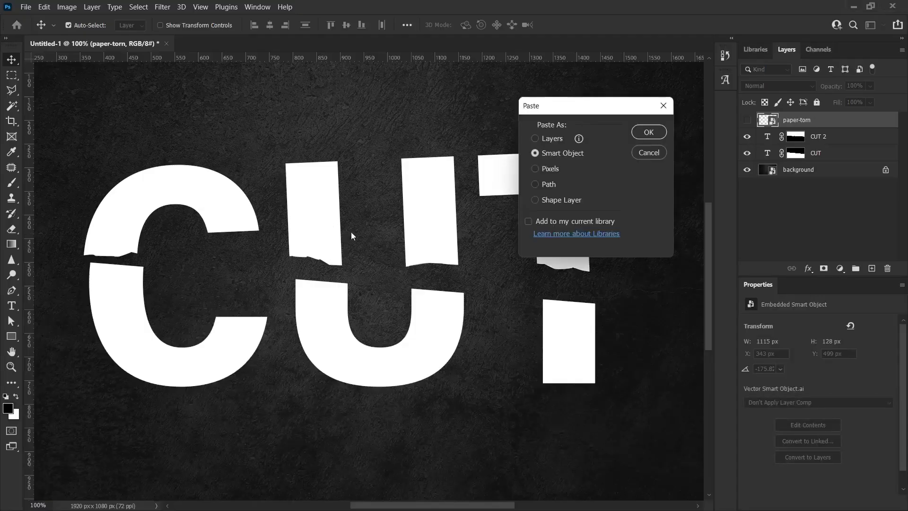
pyautogui.press('Return')
pyautogui.press('Return')
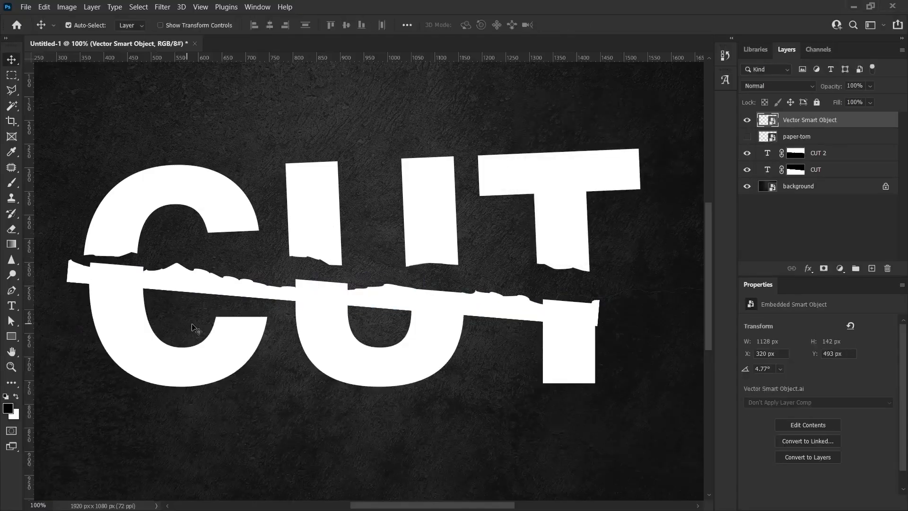
pyautogui.click(786, 139)
pyautogui.press('Delete')
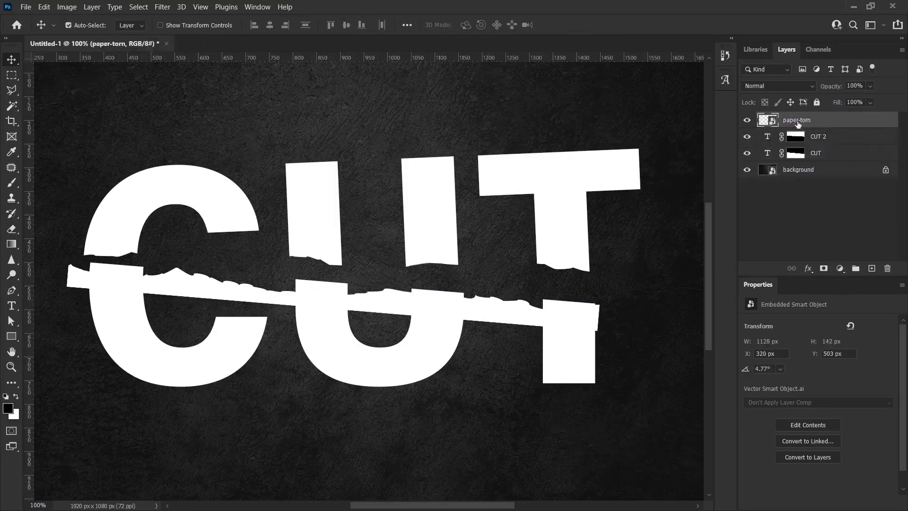
# Select the area outside the new strip and paint black on the CUT layer mask along the T and the U's right stem.
pyautogui.keyDown('ctrl'); pyautogui.click(767, 120); pyautogui.keyUp('ctrl')
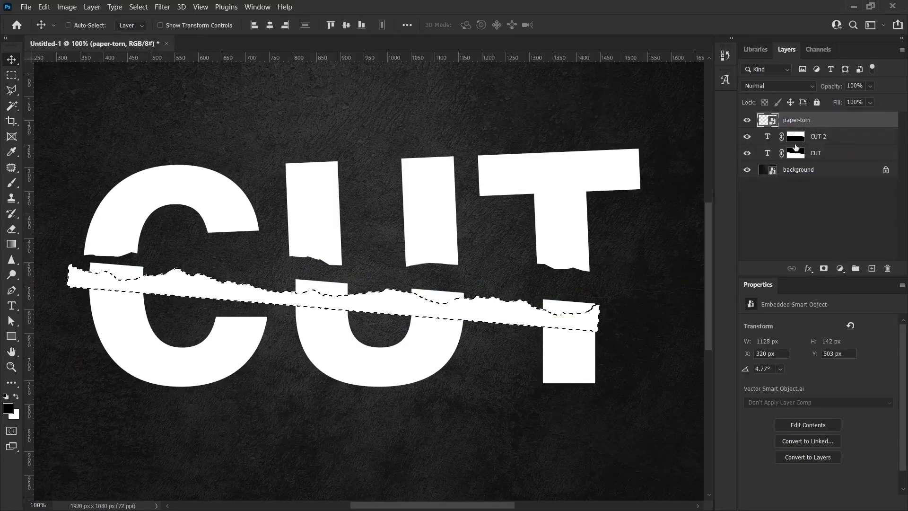
pyautogui.click(796, 154)
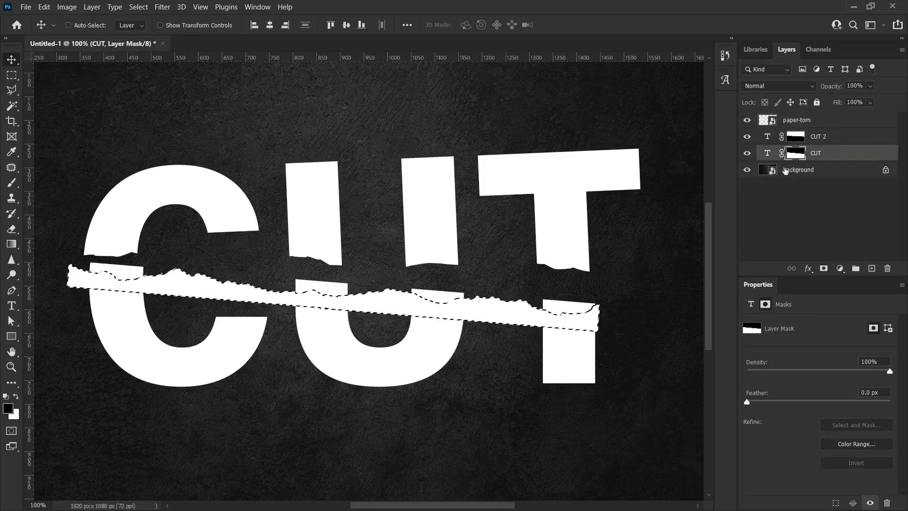
pyautogui.press('b')
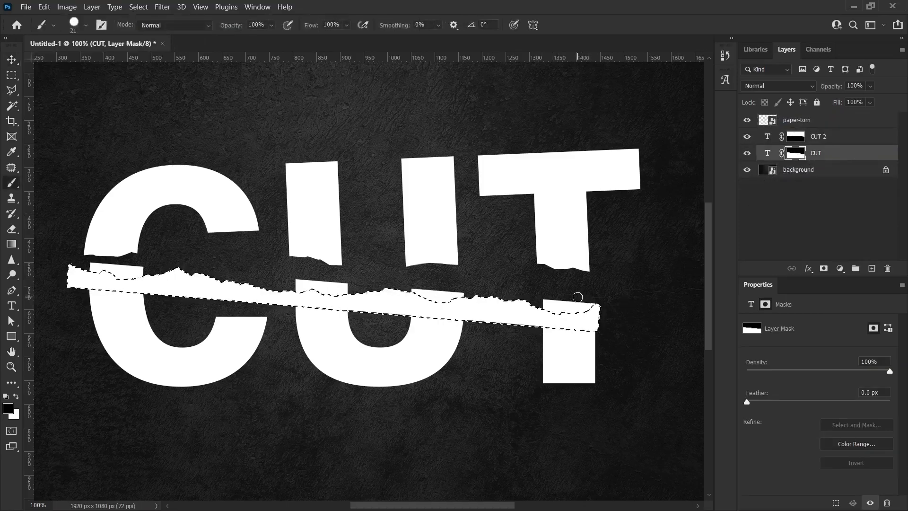
pyautogui.moveTo(535, 301)
pyautogui.mouseDown()
pyautogui.moveTo(591, 305)
pyautogui.moveTo(507, 305)
pyautogui.mouseUp()
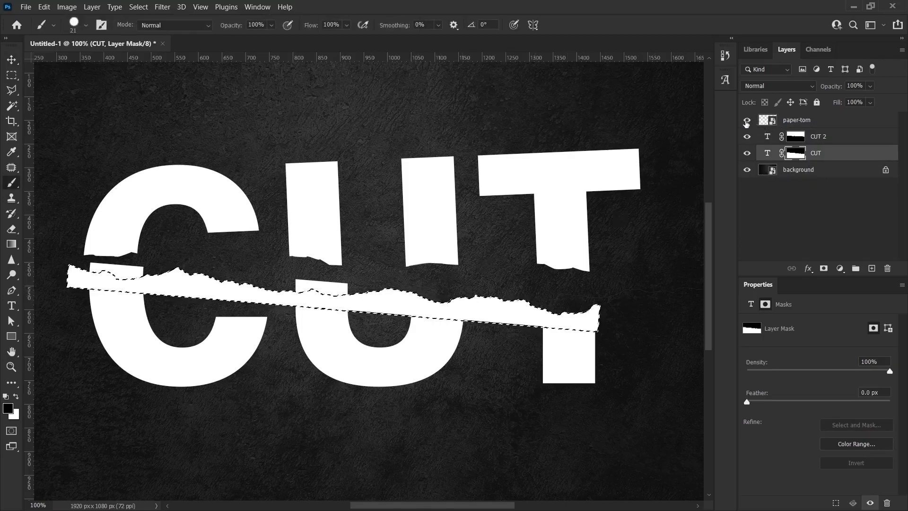
# Hide the paper-torn layer, mask the lower U's left stem and the C along the torn outline, and deselect.
pyautogui.click(747, 122)
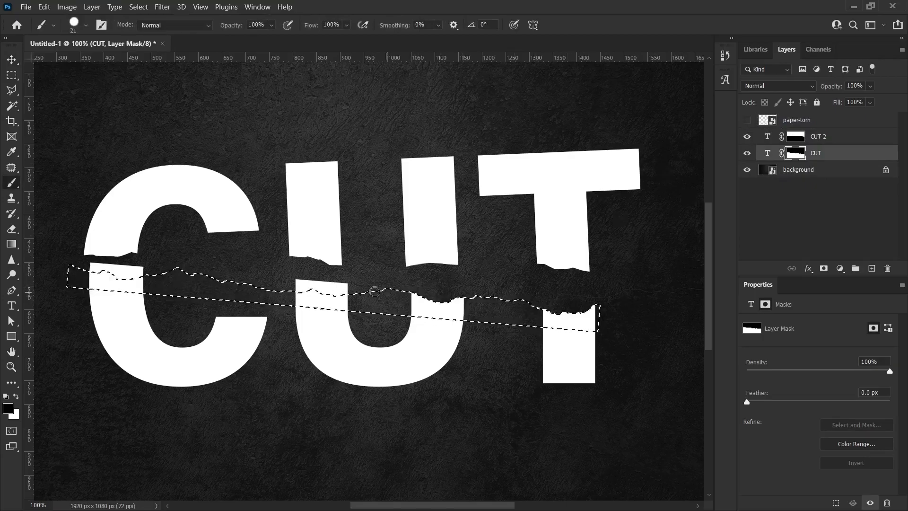
pyautogui.moveTo(333, 284)
pyautogui.mouseDown()
pyautogui.moveTo(352, 293)
pyautogui.moveTo(330, 293)
pyautogui.moveTo(321, 284)
pyautogui.mouseUp()
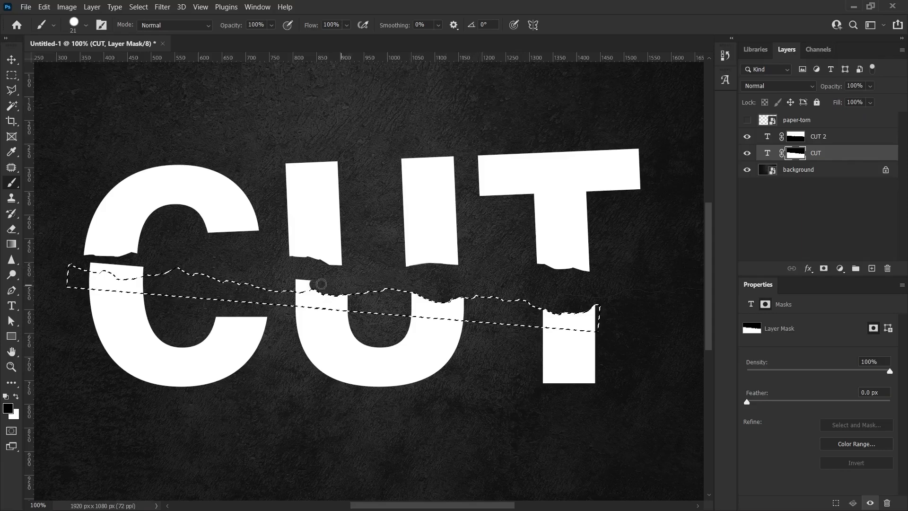
pyautogui.moveTo(321, 283)
pyautogui.mouseDown()
pyautogui.moveTo(286, 279)
pyautogui.moveTo(302, 288)
pyautogui.mouseUp()
pyautogui.moveTo(150, 268); pyautogui.dragTo(94, 274)
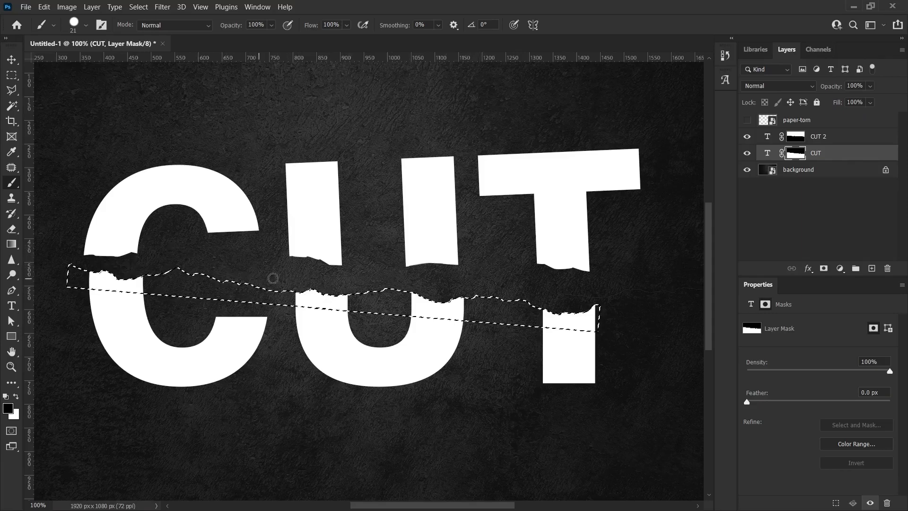
pyautogui.hotkey('ctrl', 'd')
pyautogui.press('v')
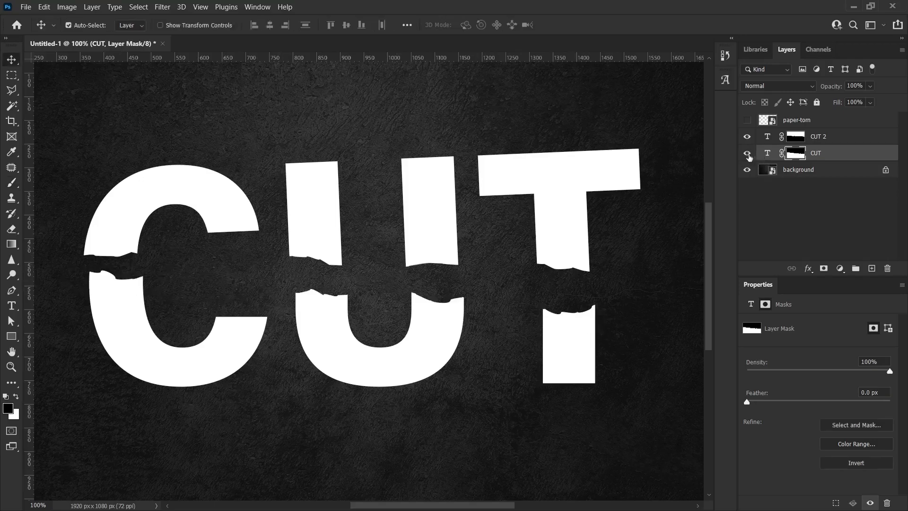
# Delete the hidden paper-torn layer and fit the document in the window.
pyautogui.click(797, 121)
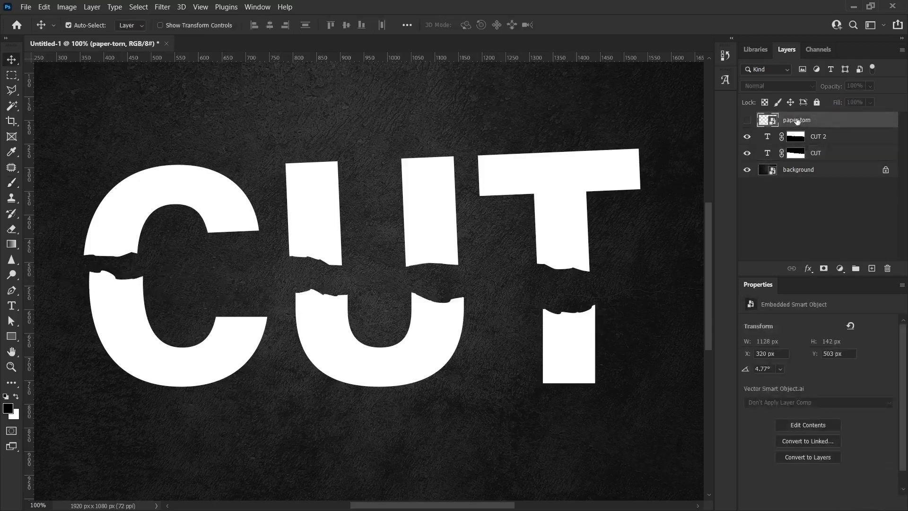
pyautogui.moveTo(797, 121); pyautogui.dragTo(887, 268)
pyautogui.hotkey('ctrl', '0')
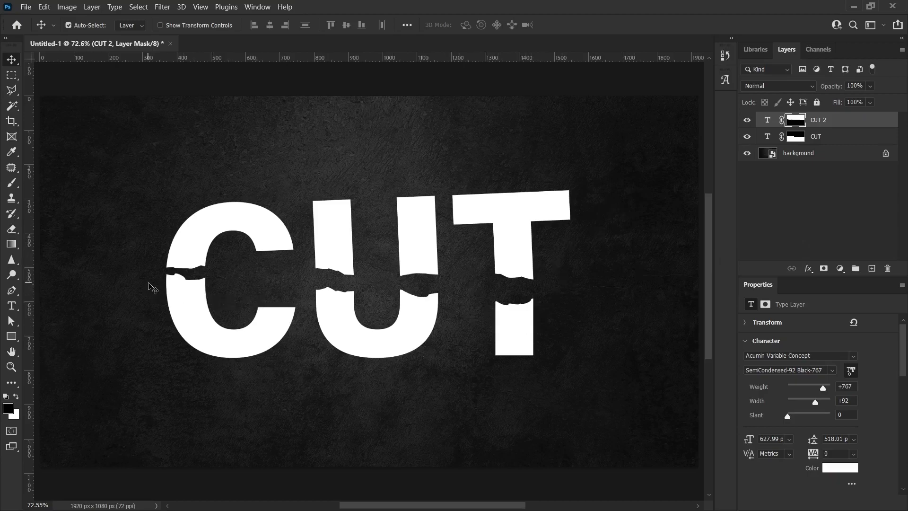
# Shift the upper text half on CUT 2 slightly to the right, and select the CUT layer.
pyautogui.moveTo(340, 248)
pyautogui.mouseDown()
pyautogui.moveTo(322, 255)
pyautogui.moveTo(332, 252)
pyautogui.mouseUp()
pyautogui.click(819, 140)
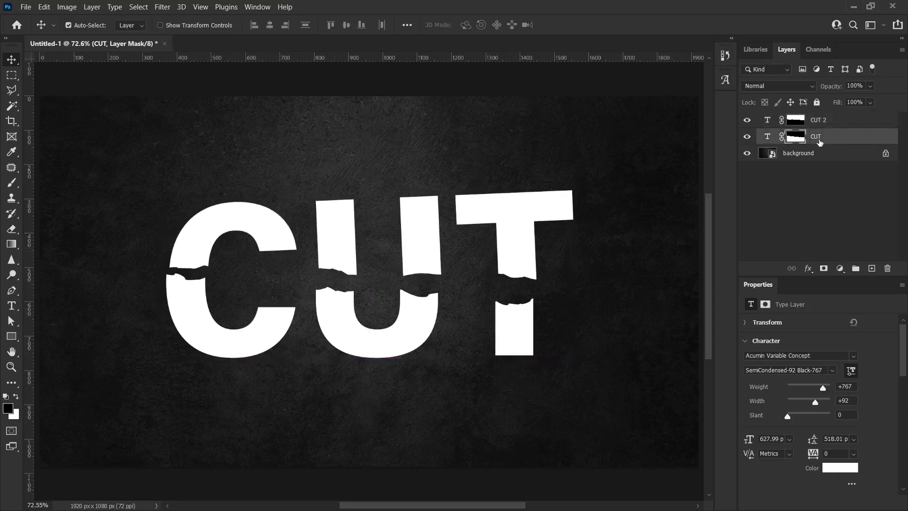
# Add a layer above CUT, paint a black band along the cut with a 239 px, 10% hardness brush, and clip it to CUT.
pyautogui.hotkey('ctrl', 'shift', 'alt', 'n')
pyautogui.press('b')
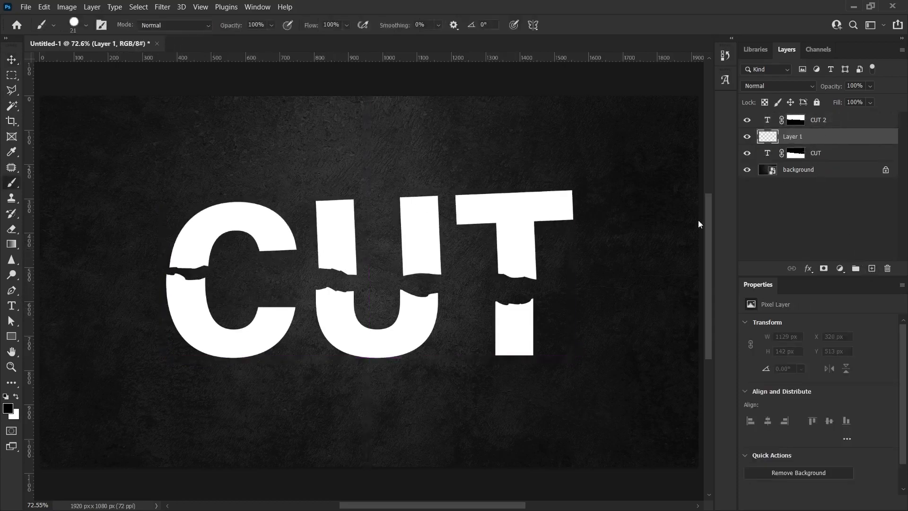
pyautogui.moveTo(316, 305); pyautogui.dragTo(321, 303)
pyautogui.moveTo(560, 327)
pyautogui.mouseDown()
pyautogui.moveTo(552, 255)
pyautogui.moveTo(526, 182)
pyautogui.moveTo(546, 188)
pyautogui.moveTo(585, 248)
pyautogui.moveTo(611, 313)
pyautogui.mouseUp()
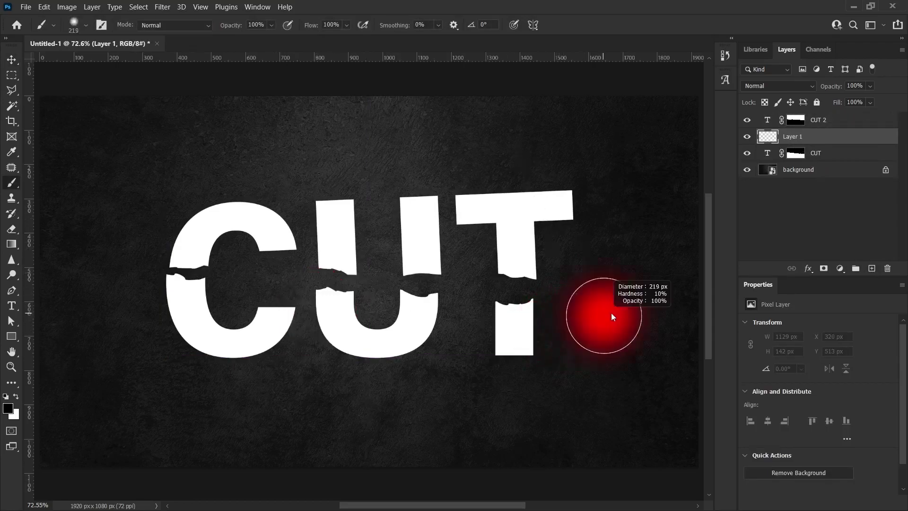
pyautogui.moveTo(525, 274); pyautogui.dragTo(146, 258)
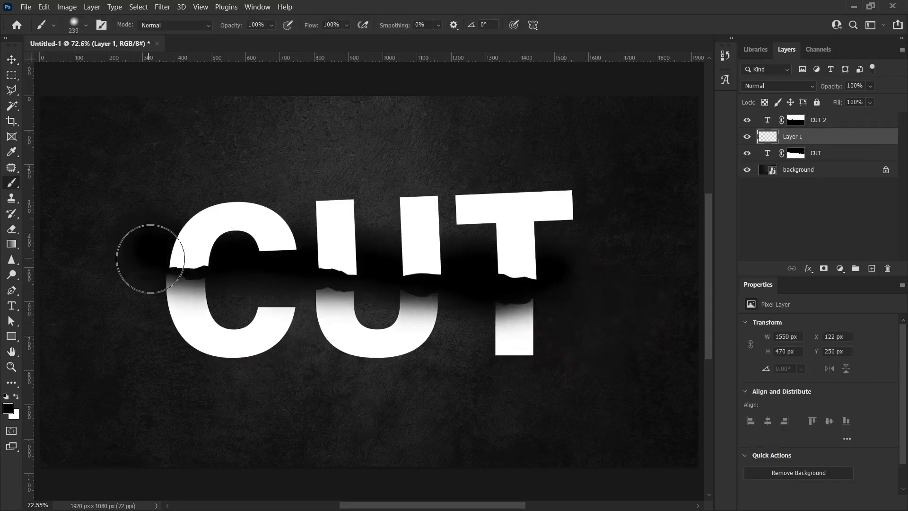
pyautogui.press('v')
pyautogui.rightClick(816, 136)
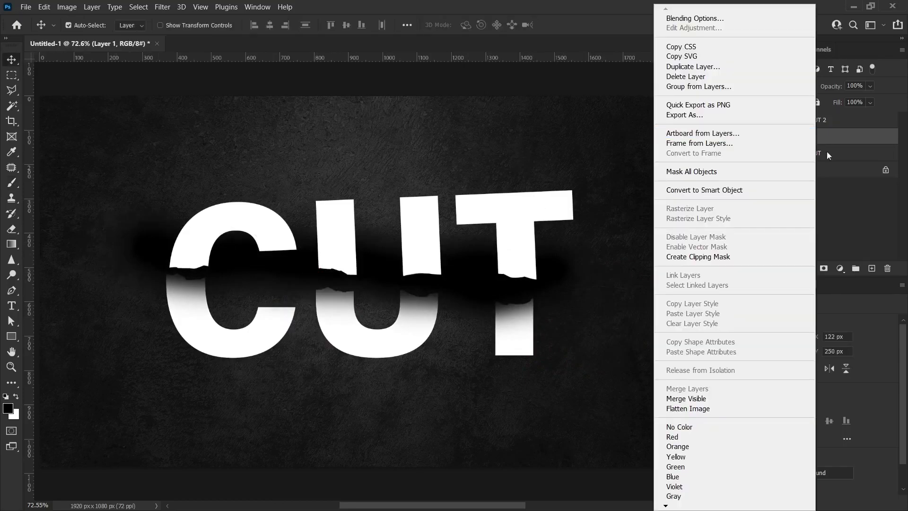
pyautogui.click(728, 258)
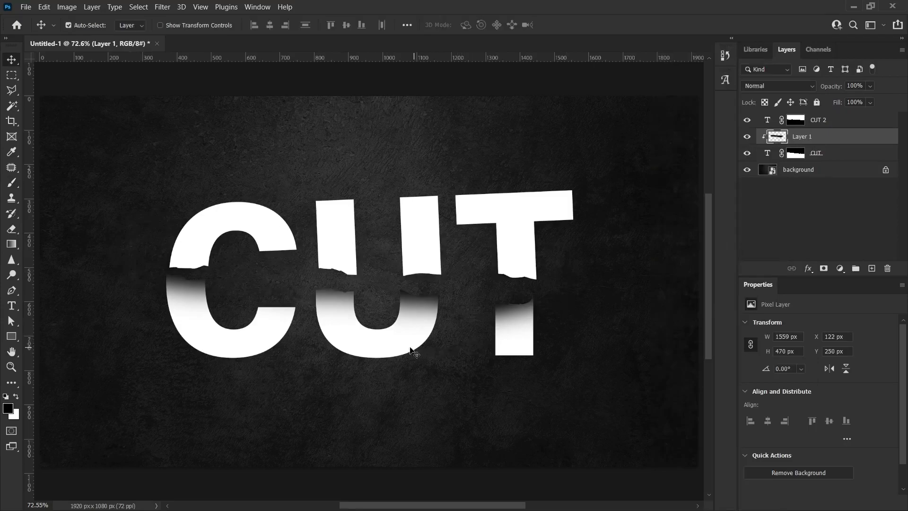
# Lower the clipped cut-shadow layer's opacity to 35% and nudge the upper text half slightly down and to the left.
pyautogui.click(870, 86)
pyautogui.moveTo(882, 99); pyautogui.dragTo(847, 100)
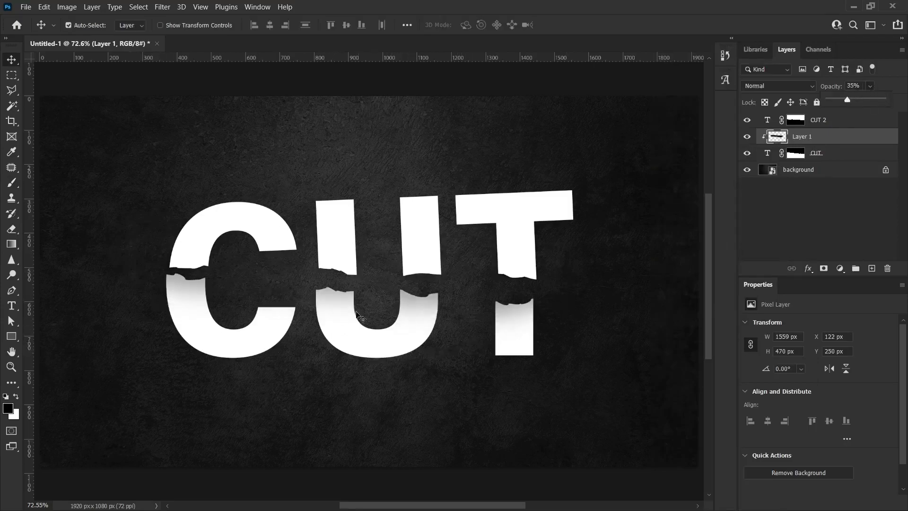
pyautogui.click(664, 176)
pyautogui.moveTo(515, 208); pyautogui.dragTo(513, 211)
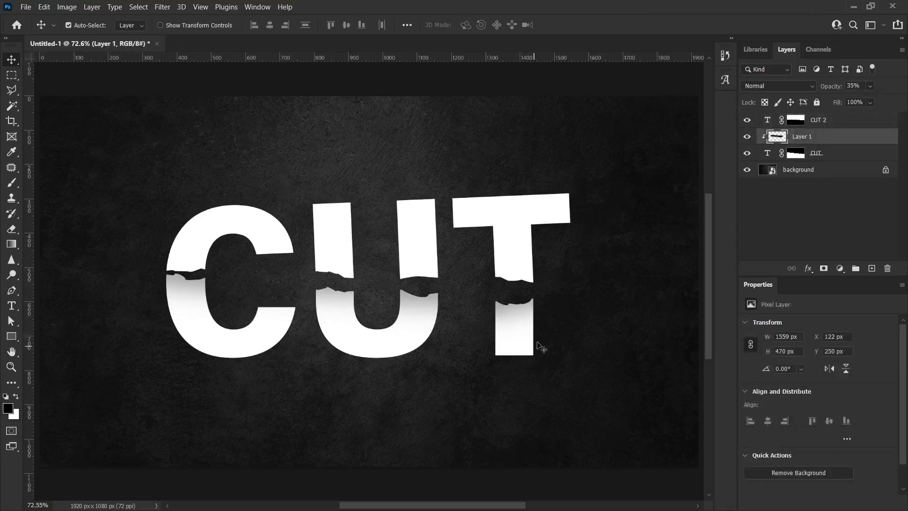
# Add a layer above the cut shadow and paint a soft black stroke across the letters' lower edge with a 376 px brush.
pyautogui.press('b')
pyautogui.hotkey('ctrl', 'shift', 'alt', 'n')
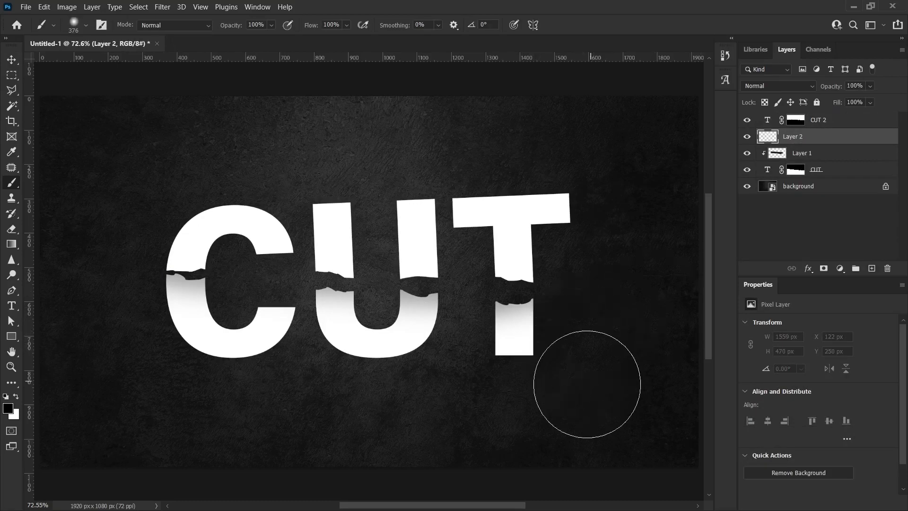
pyautogui.moveTo(551, 379)
pyautogui.mouseDown()
pyautogui.moveTo(563, 384)
pyautogui.moveTo(472, 411)
pyautogui.moveTo(231, 402)
pyautogui.moveTo(20, 341)
pyautogui.moveTo(28, 321)
pyautogui.mouseUp()
pyautogui.press('v')
# Clip the new bottom-shadow layer to the lower CUT text and reduce its opacity to 57%.
pyautogui.rightClick(806, 136)
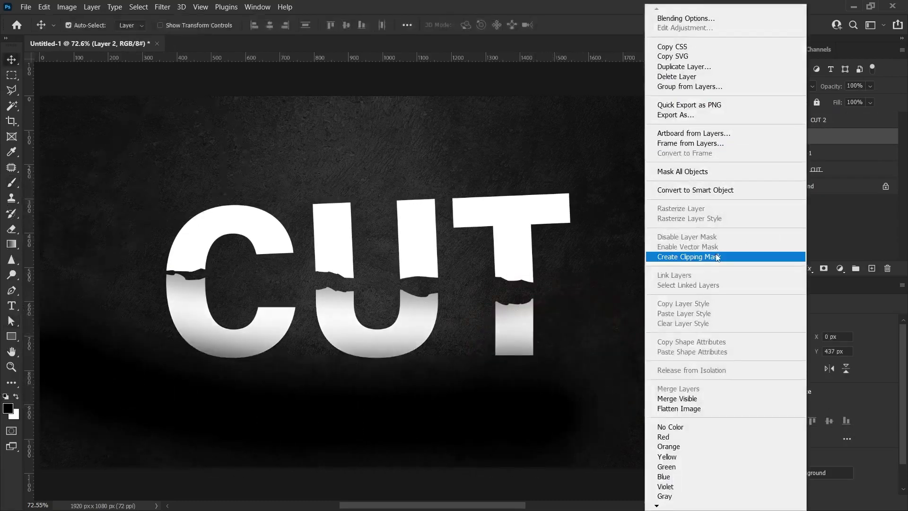
pyautogui.click(679, 257)
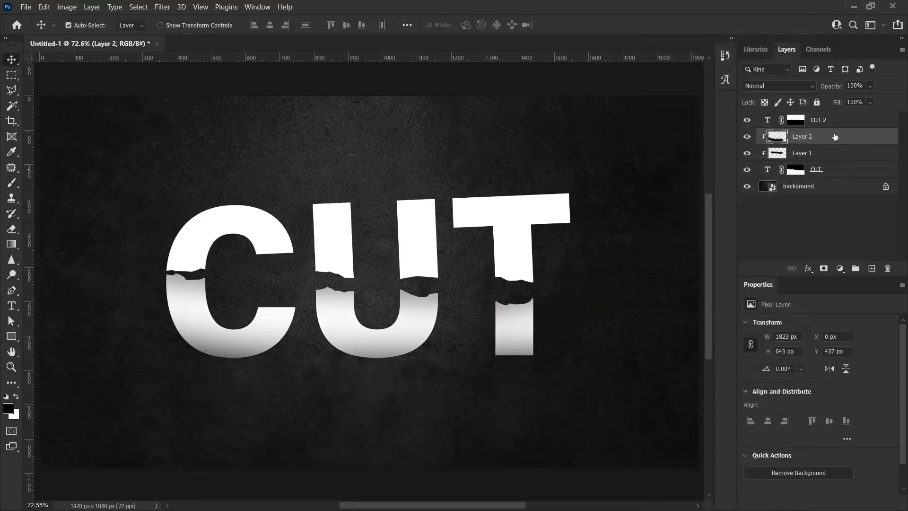
pyautogui.moveTo(875, 104); pyautogui.dragTo(858, 101)
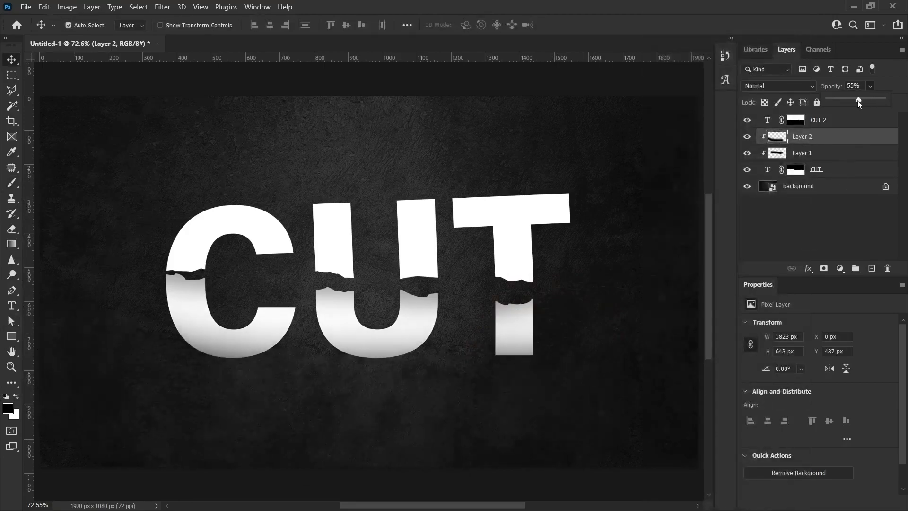
# Add a layer above CUT 2 and paint a soft black stroke just above the letters, darkening their upper edge.
pyautogui.click(237, 211)
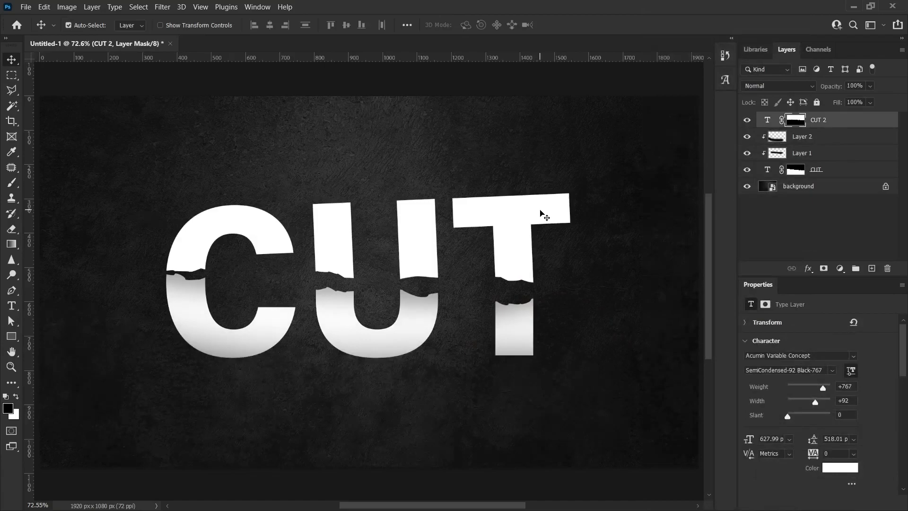
pyautogui.hotkey('ctrl', 'shift', 'alt', 'n')
pyautogui.press('b')
pyautogui.moveTo(598, 141)
pyautogui.mouseDown()
pyautogui.moveTo(506, 158)
pyautogui.moveTo(308, 125)
pyautogui.moveTo(140, 144)
pyautogui.moveTo(158, 158)
pyautogui.mouseUp()
pyautogui.press('v')
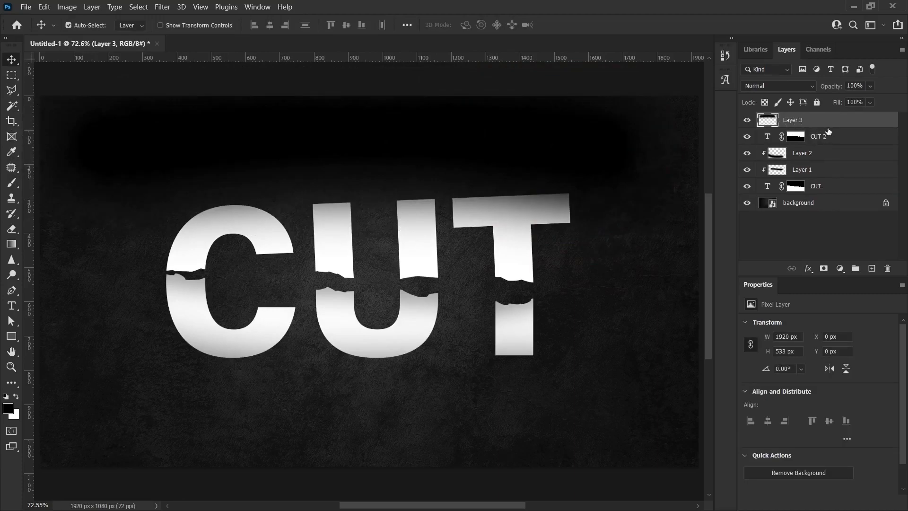
# Clip the new top-shadow layer to CUT 2 and reduce its opacity to 51%.
pyautogui.moveTo(827, 132); pyautogui.dragTo(824, 125)
pyautogui.keyDown('alt'); pyautogui.click(820, 125); pyautogui.keyUp('alt')
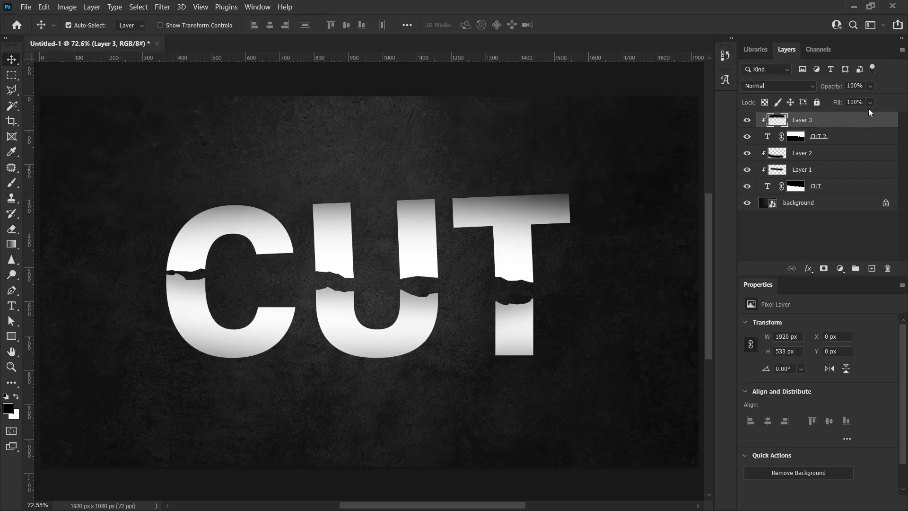
pyautogui.click(860, 99)
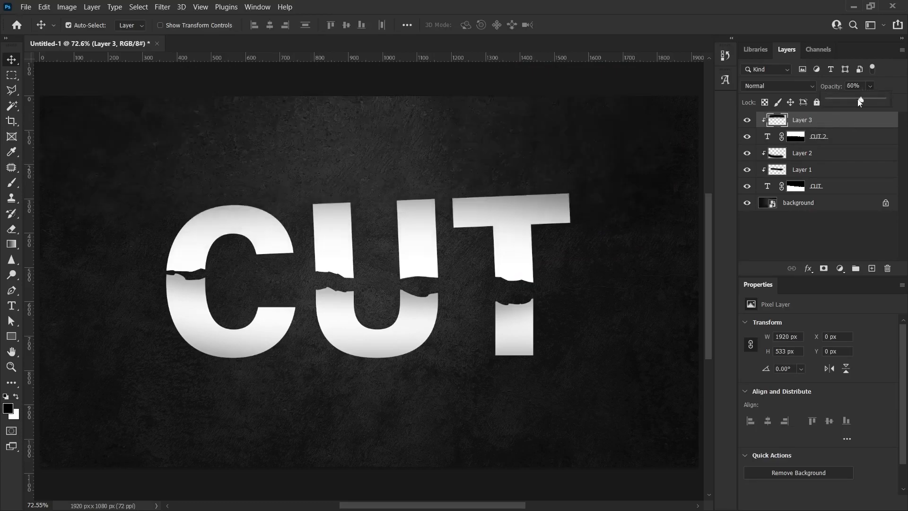
pyautogui.moveTo(856, 101); pyautogui.dragTo(855, 103)
# Rename the top and bottom edge-shadow layers to "shadow" and delete the hidden cut-shadow layer, Layer 1.
pyautogui.click(795, 136)
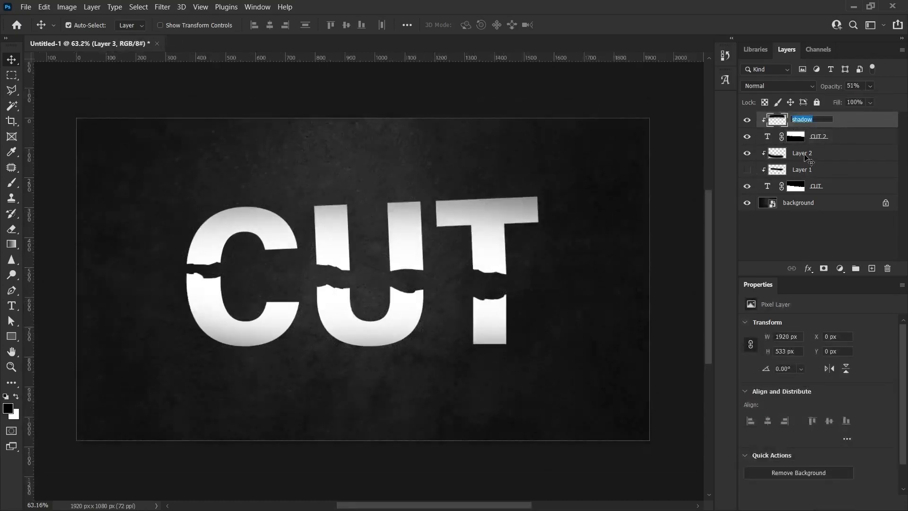
pyautogui.doubleClick(804, 154)
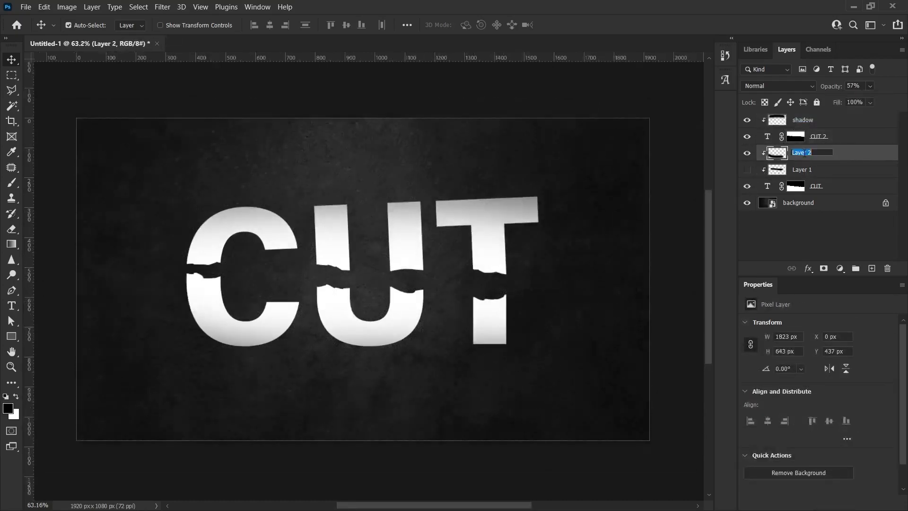
pyautogui.write('shadow')
pyautogui.click(806, 172)
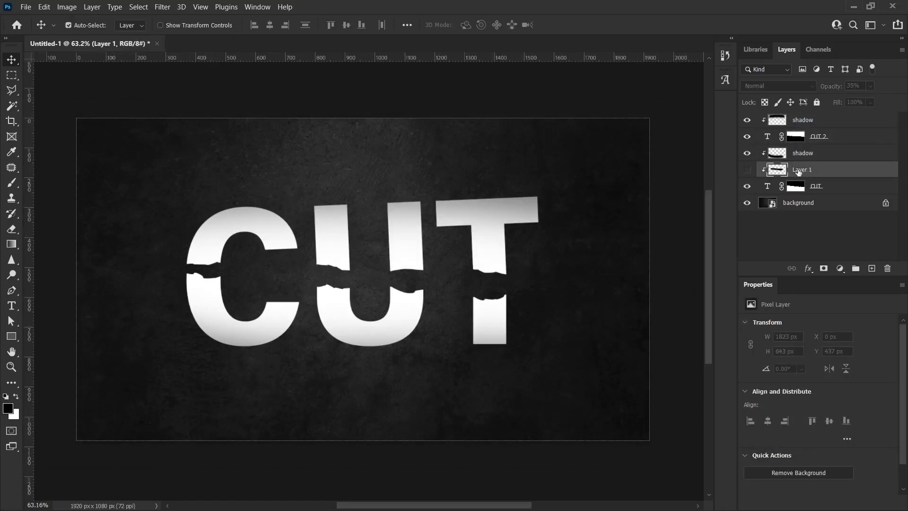
pyautogui.moveTo(799, 171); pyautogui.dragTo(889, 265)
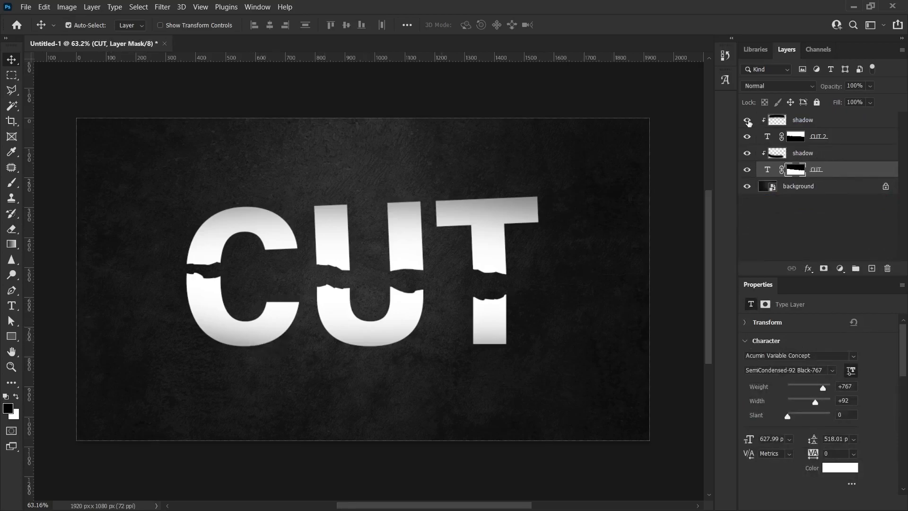
# Try a Multiply Gradient Overlay at 16% opacity on CUT 2 in place of the upper shadow layer, and switch back to the shadow.
pyautogui.click(805, 121)
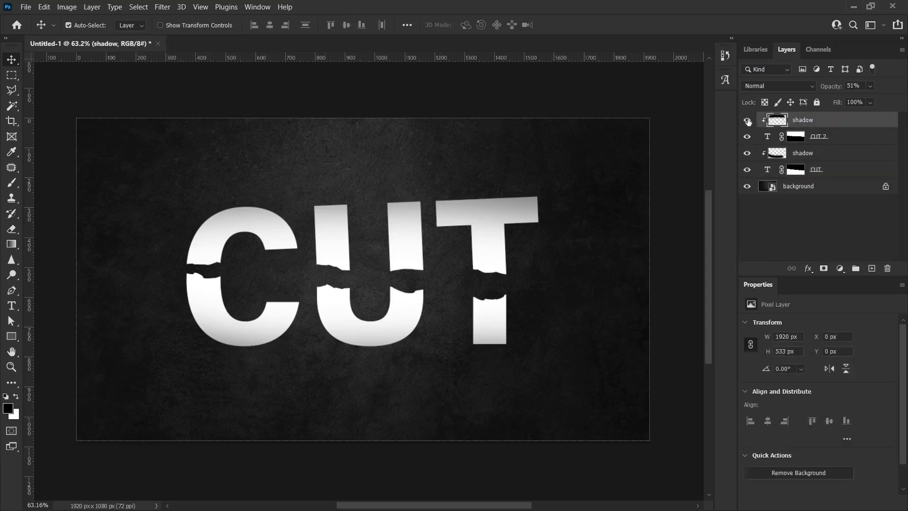
pyautogui.click(747, 121)
pyautogui.click(845, 141)
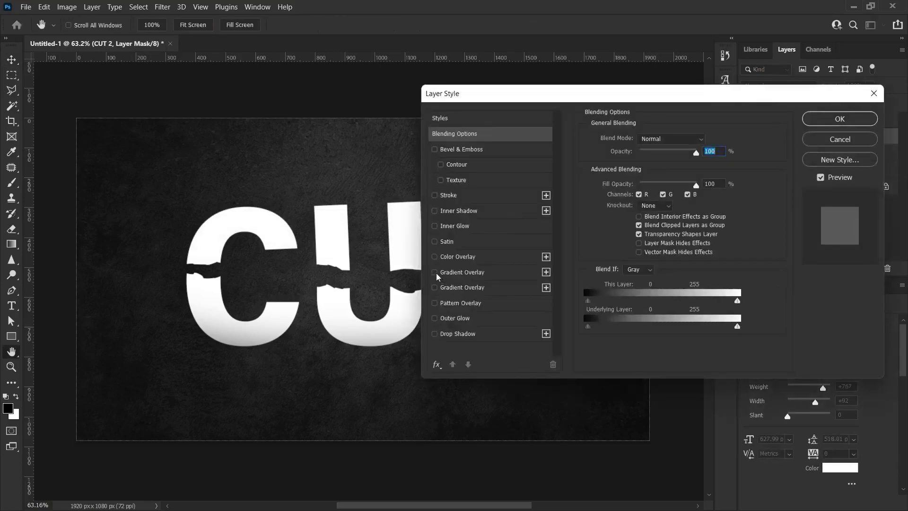
pyautogui.click(435, 273)
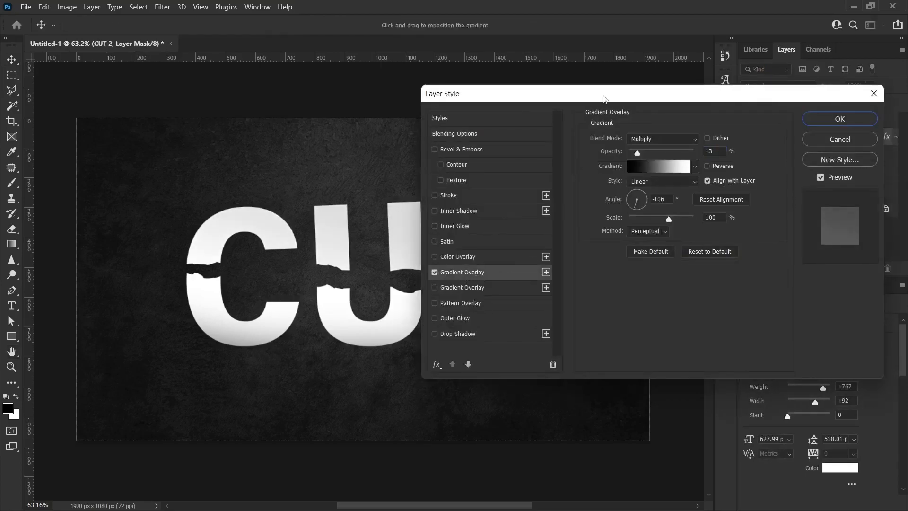
pyautogui.moveTo(603, 98); pyautogui.dragTo(662, 100)
pyautogui.moveTo(695, 156)
pyautogui.mouseDown()
pyautogui.moveTo(718, 160)
pyautogui.moveTo(700, 162)
pyautogui.mouseUp()
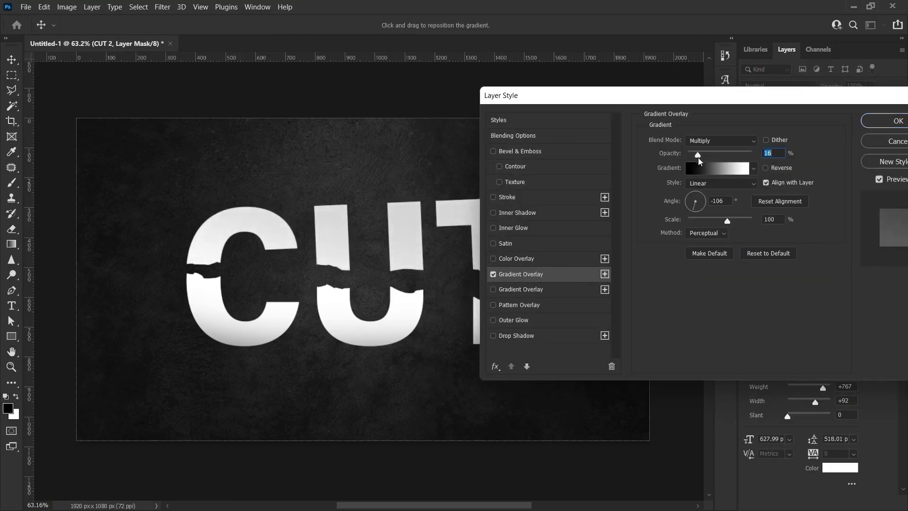
pyautogui.moveTo(708, 99); pyautogui.dragTo(690, 100)
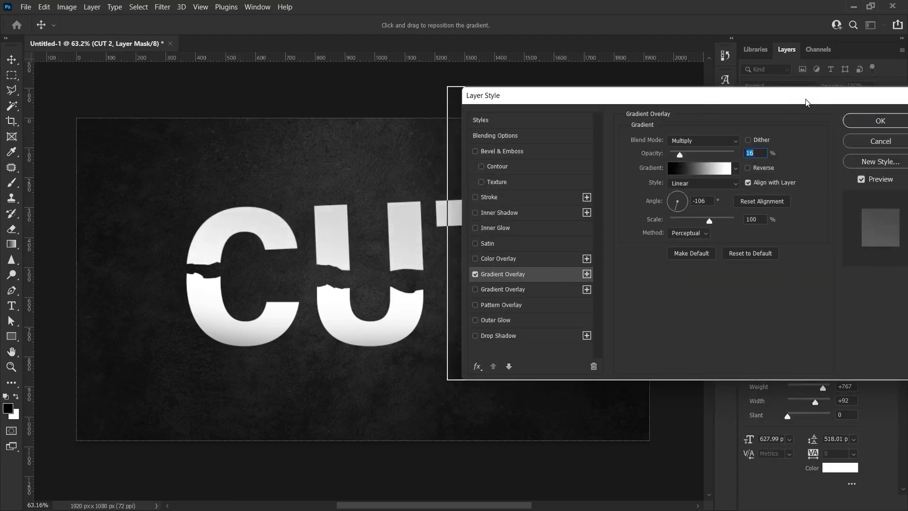
pyautogui.moveTo(807, 103); pyautogui.dragTo(777, 103)
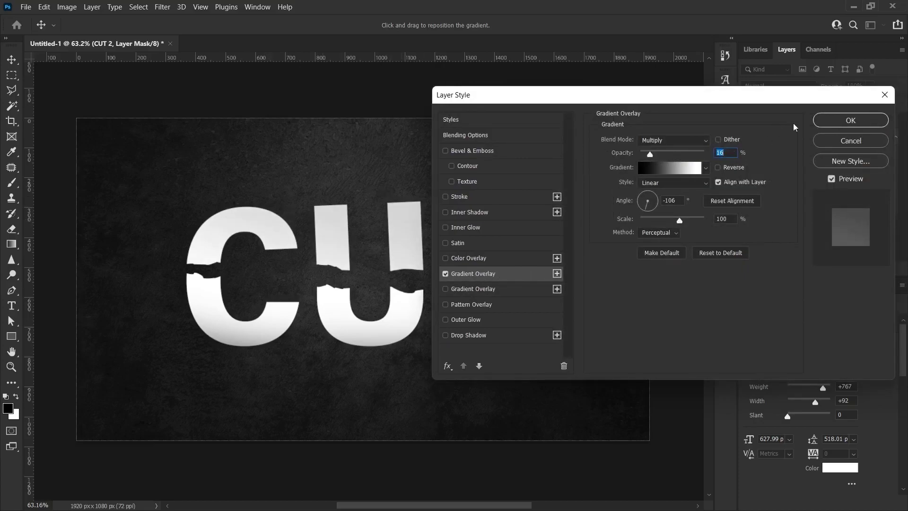
pyautogui.click(850, 120)
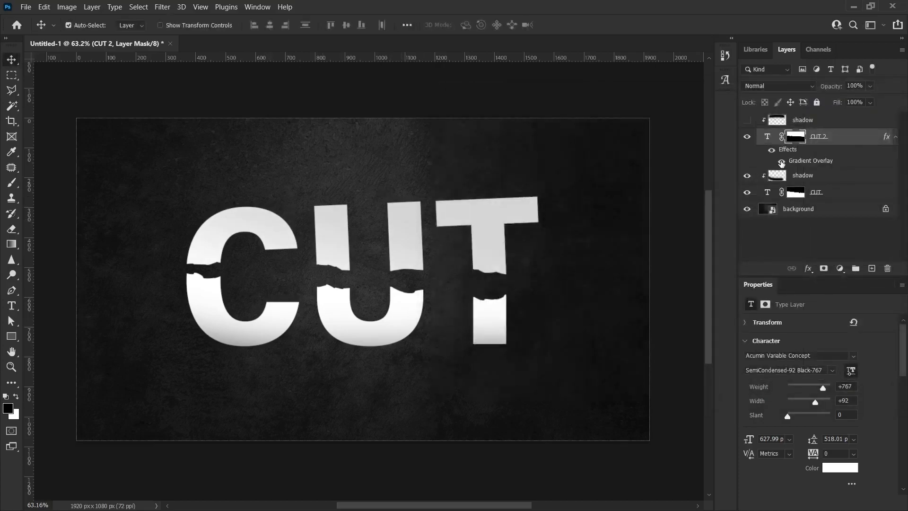
pyautogui.click(747, 121)
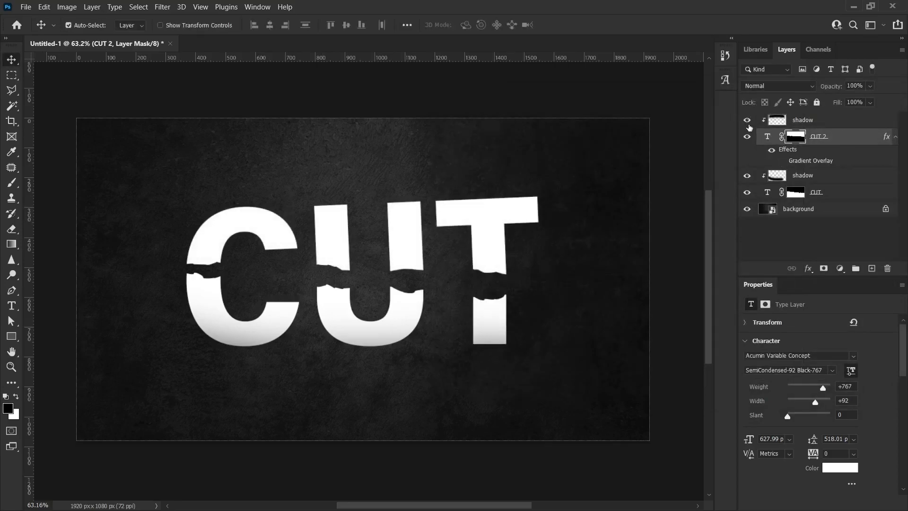
# Set the lower CUT text's color to yellow, #fff32d.
pyautogui.click(389, 368)
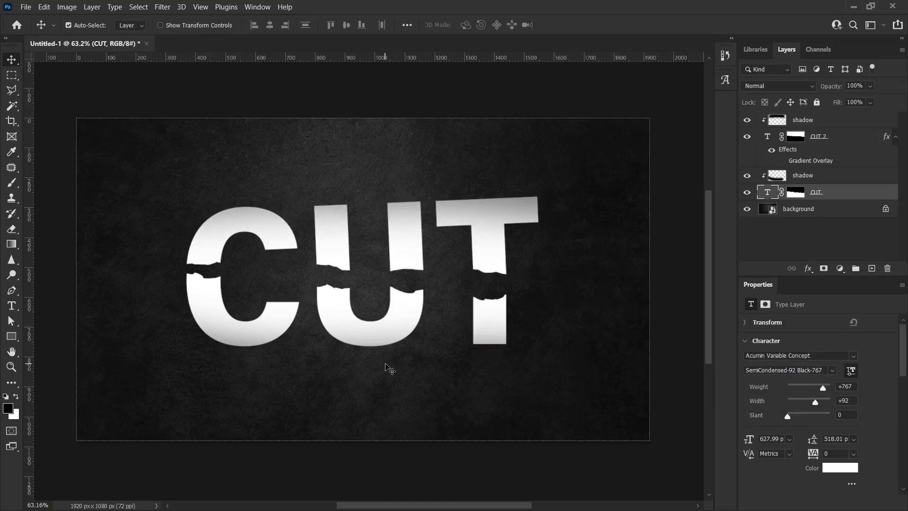
pyautogui.click(840, 468)
pyautogui.click(679, 182)
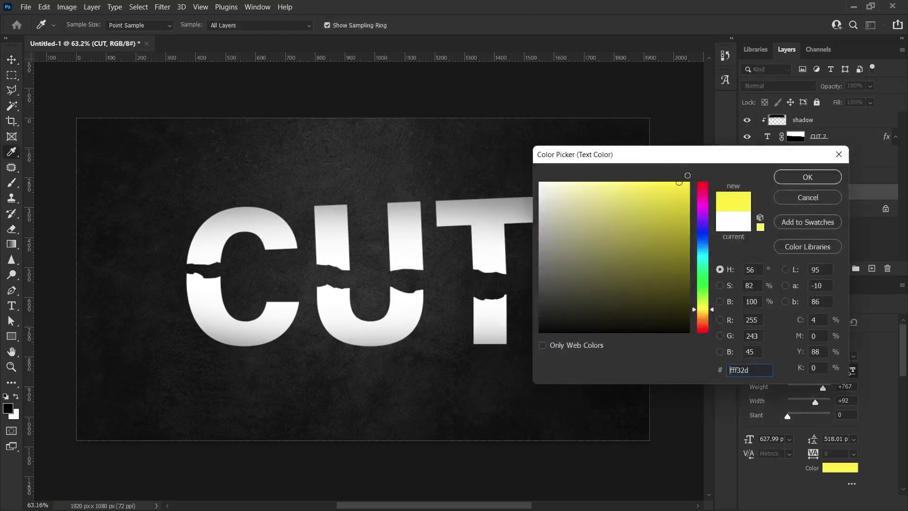
pyautogui.click(808, 177)
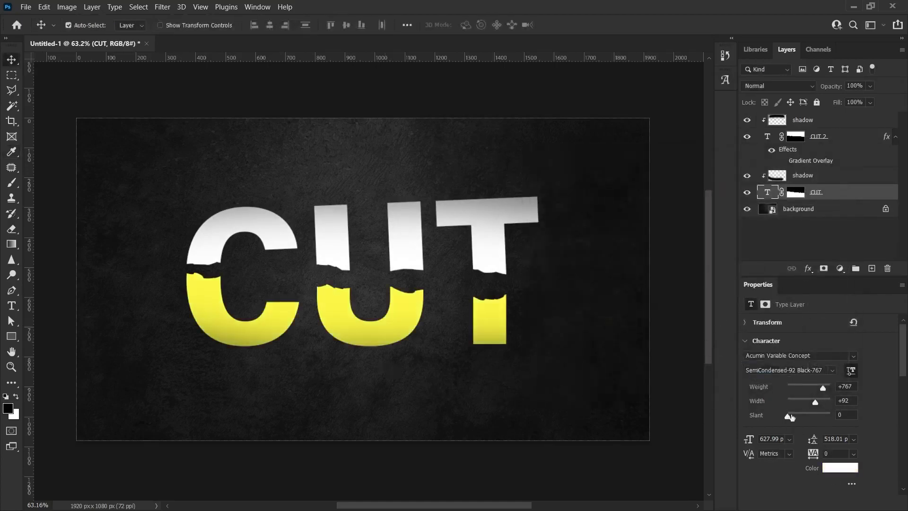
# Recolor the CUT 2 text by sampling the yellow from the lower half of the letters.
pyautogui.click(795, 137)
pyautogui.click(840, 467)
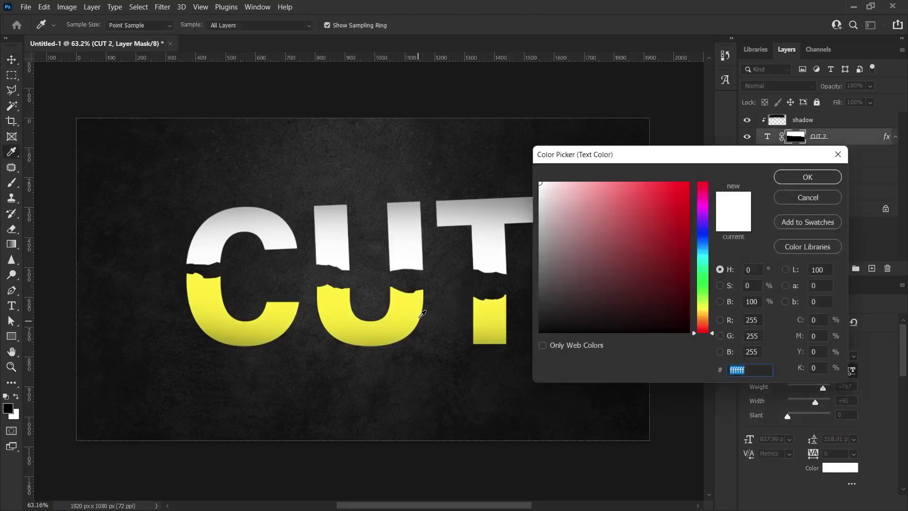
pyautogui.click(422, 314)
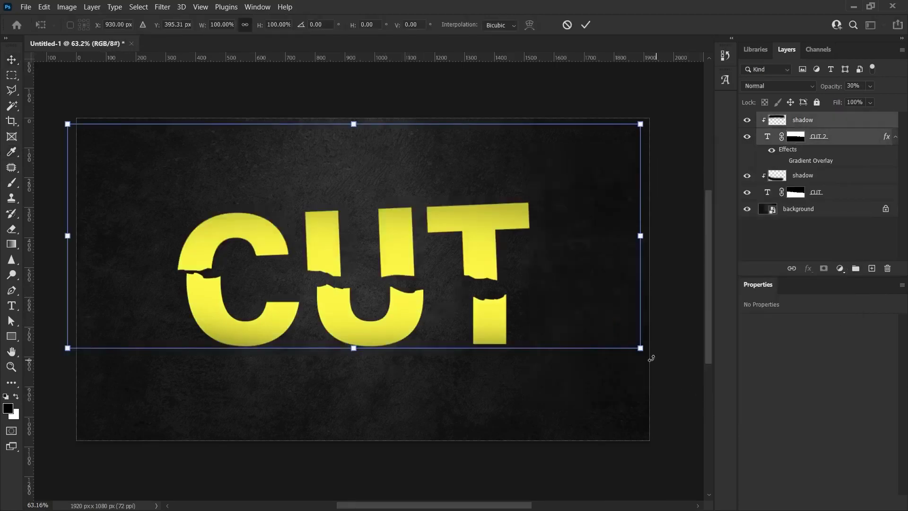
# Rotate the upper text half and its shadow counterclockwise so the T side tilts upward, discarding a 1.28° clockwise attempt.
pyautogui.moveTo(651, 358); pyautogui.dragTo(635, 373)
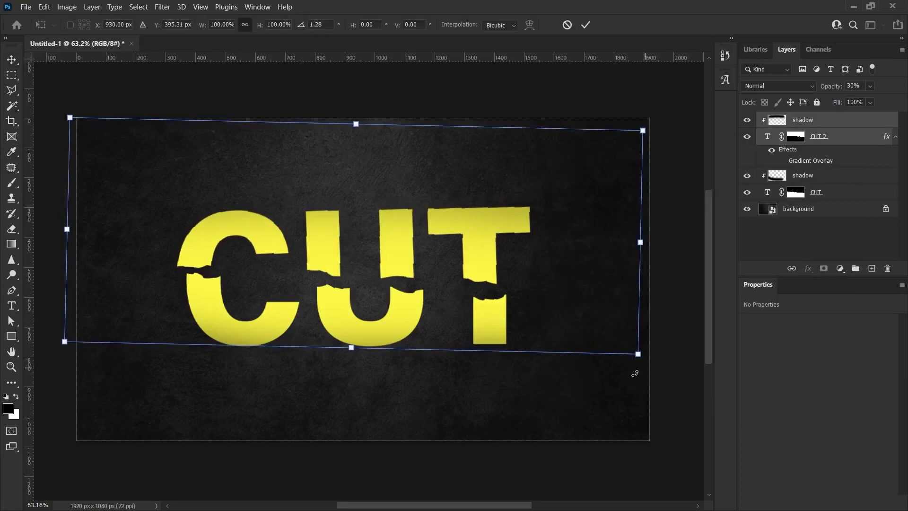
pyautogui.hotkey('ctrl', 'z')
pyautogui.moveTo(126, 370); pyautogui.dragTo(137, 387)
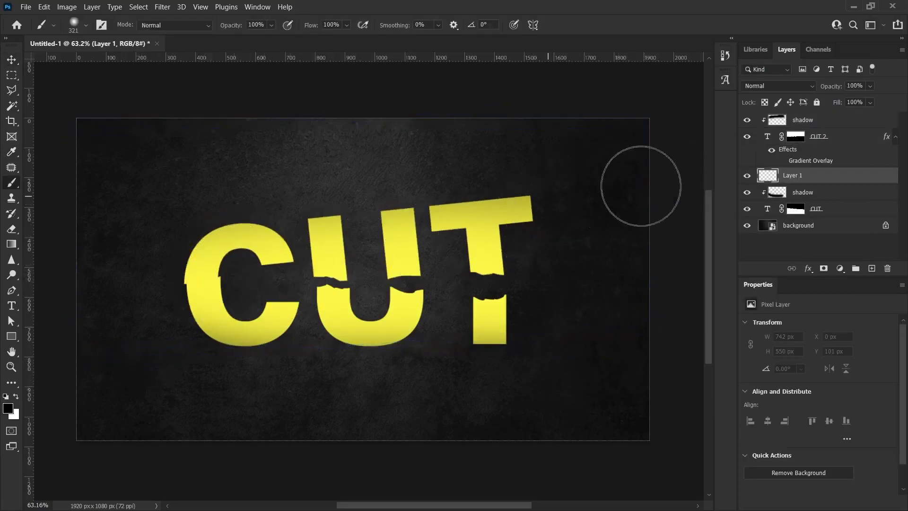
# On a new layer clipped to the lower text, paint black shadows below the torn edges of C and U with a soft 197 px brush.
pyautogui.press('[')
pyautogui.press('[')
pyautogui.press('[')
pyautogui.click(203, 284)
pyautogui.hotkey('ctrl', 'alt', 'g')
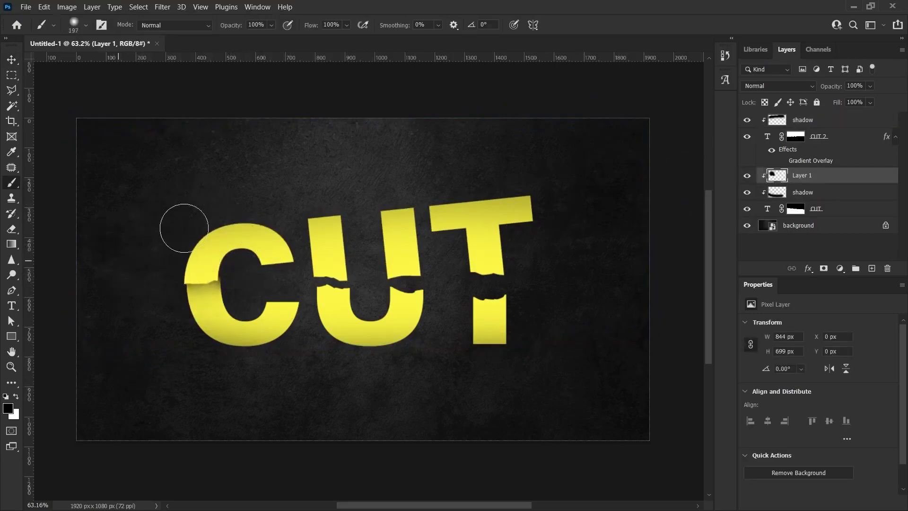
pyautogui.moveTo(333, 289); pyautogui.dragTo(474, 213)
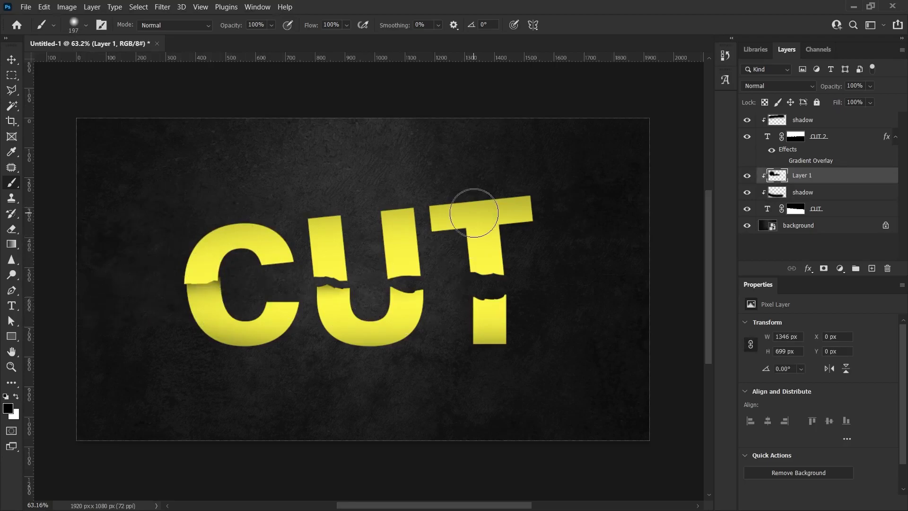